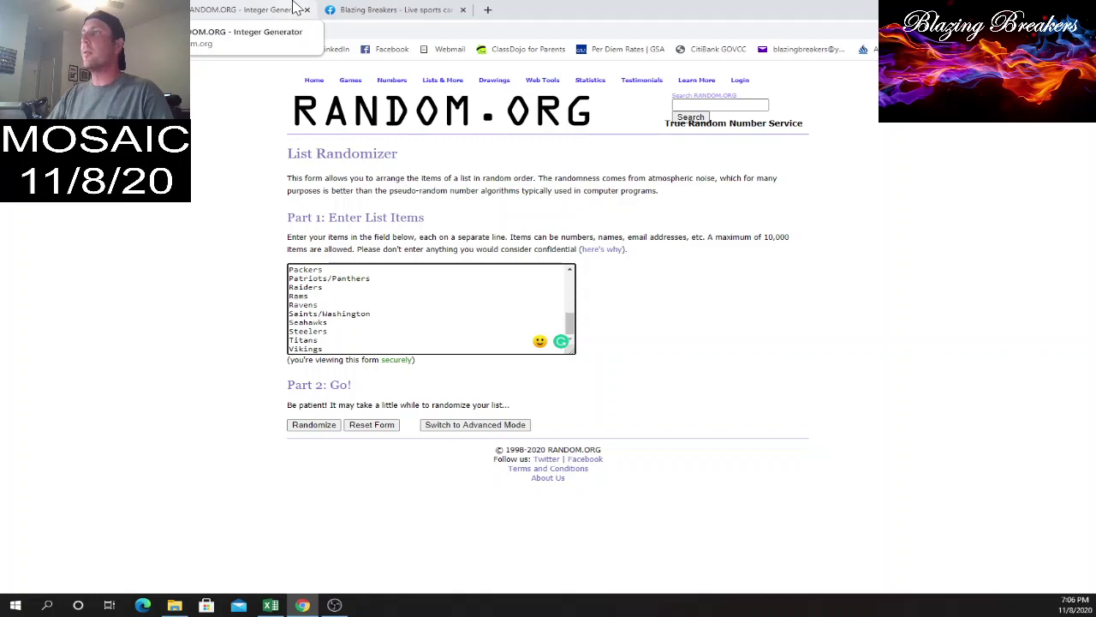
Step: Switch to the Random Integer Generator and set the integer range from 5 to 10
{"action": "left_click", "coordinate": [265, 10]}
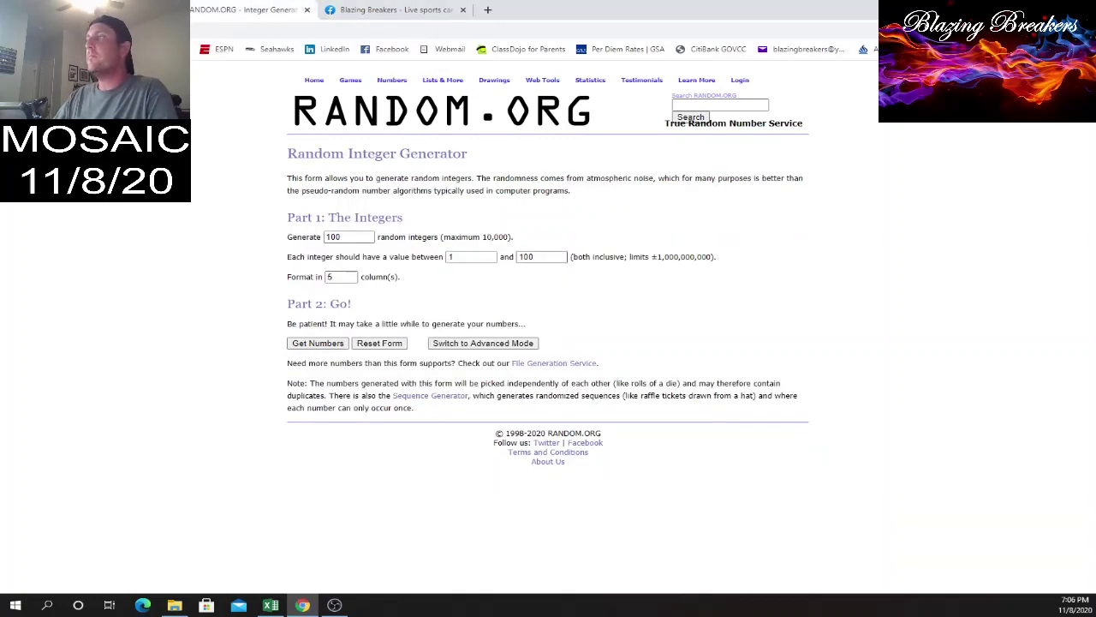
{"action": "left_click", "coordinate": [540, 256]}
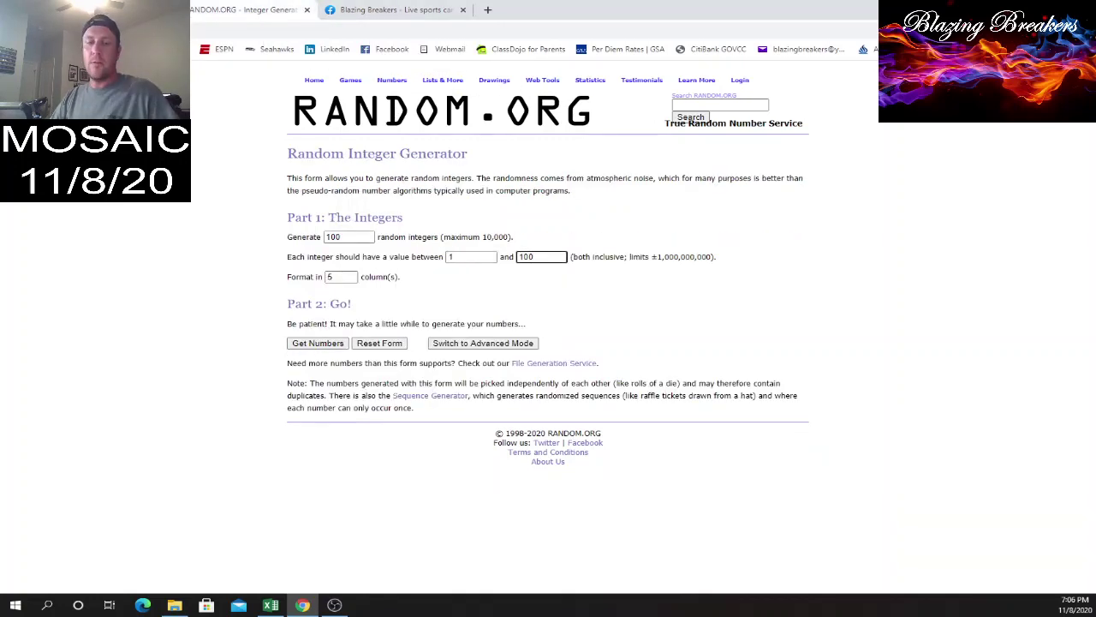
{"action": "key", "text": "shift+Tab"}
{"action": "type", "text": "15"}
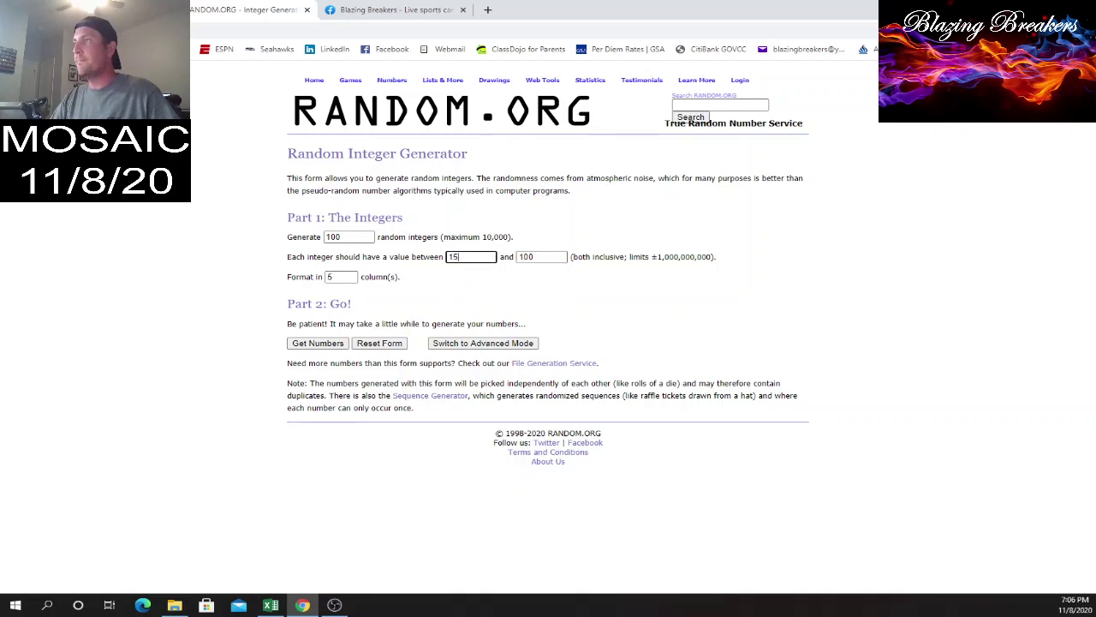
{"action": "key", "text": "BackSpace"}
{"action": "key", "text": "BackSpace"}
{"action": "type", "text": "5"}
{"action": "left_click", "coordinate": [531, 257]}
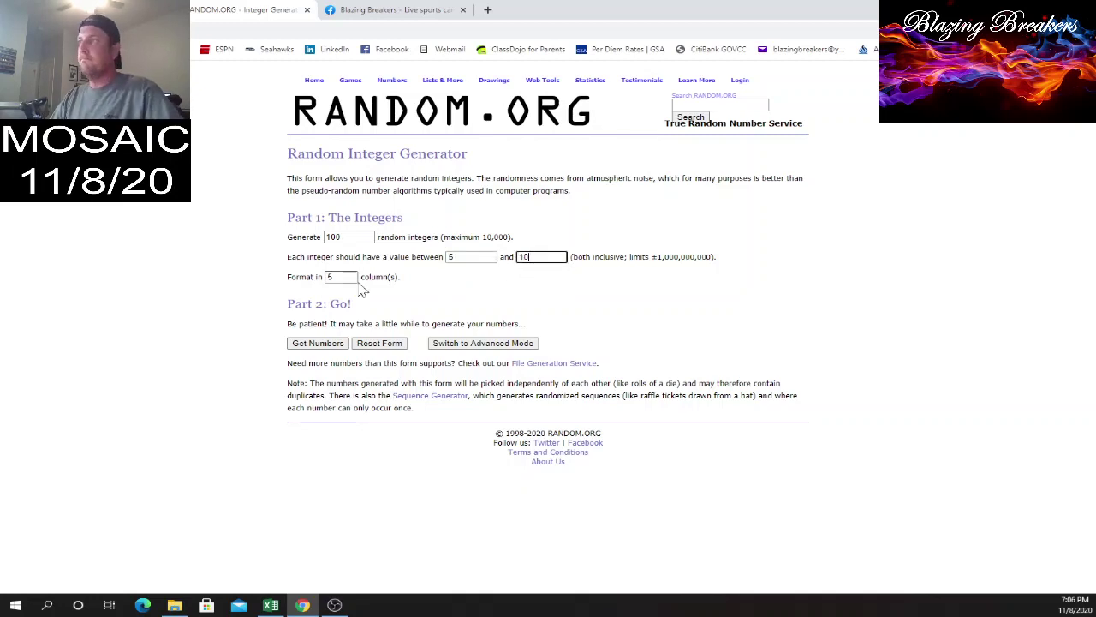
Step: Set the output to 1 column and 1 random integer, and generate the number
{"action": "key", "text": "Tab"}
{"action": "double_click", "coordinate": [334, 237]}
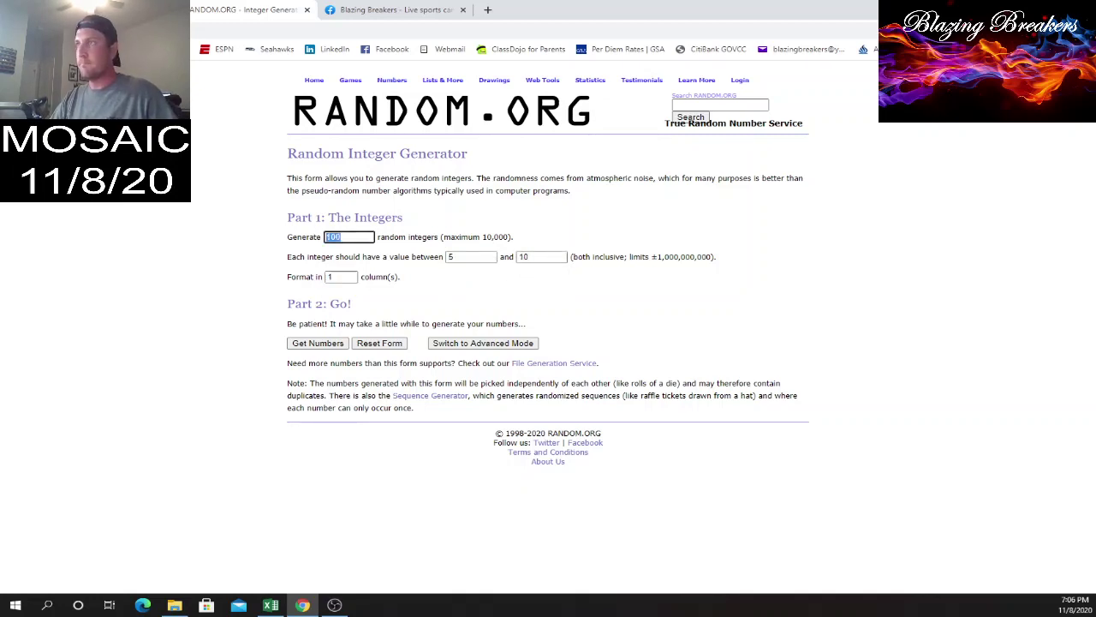
{"action": "type", "text": "1"}
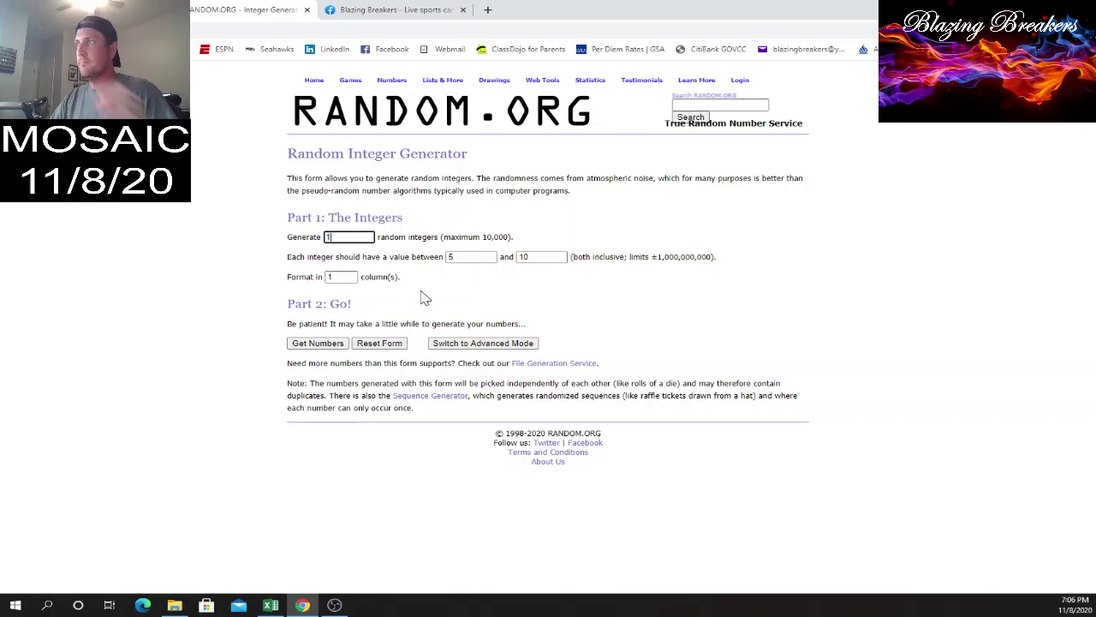
{"action": "left_click", "coordinate": [318, 344]}
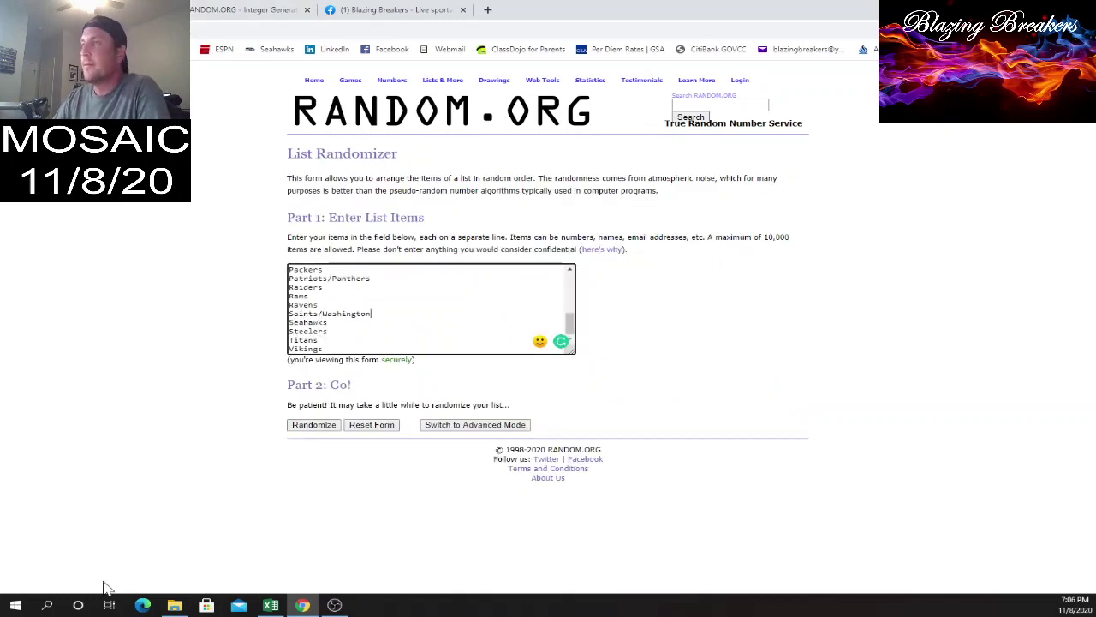
Step: Return to the List Randomizer and randomize the team list five times
{"action": "key", "text": "alt+Tab"}
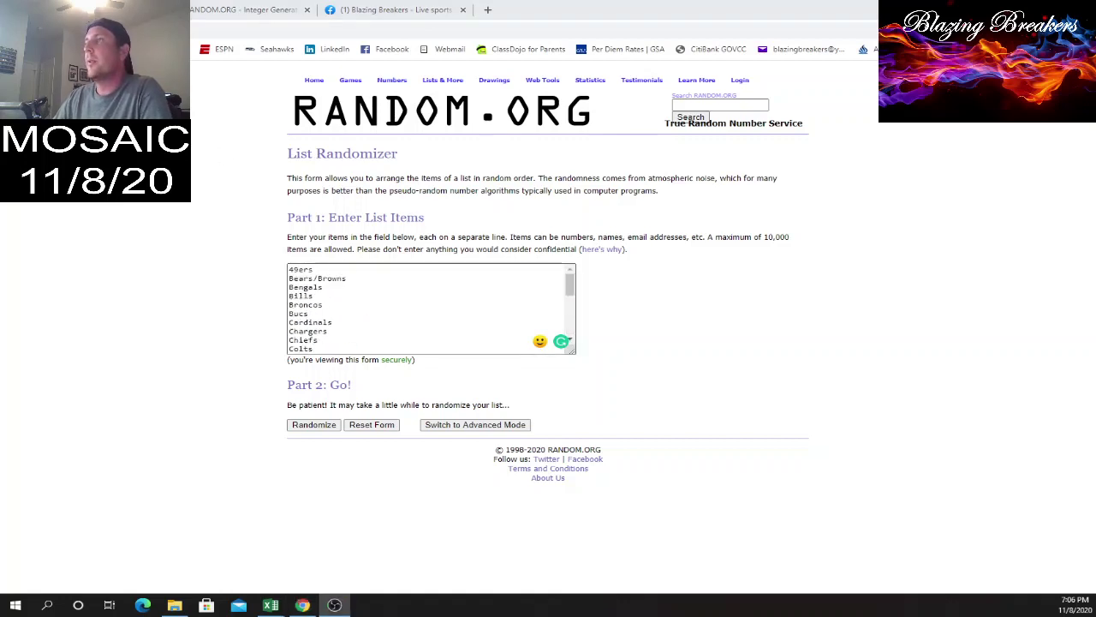
{"action": "left_click", "coordinate": [326, 427]}
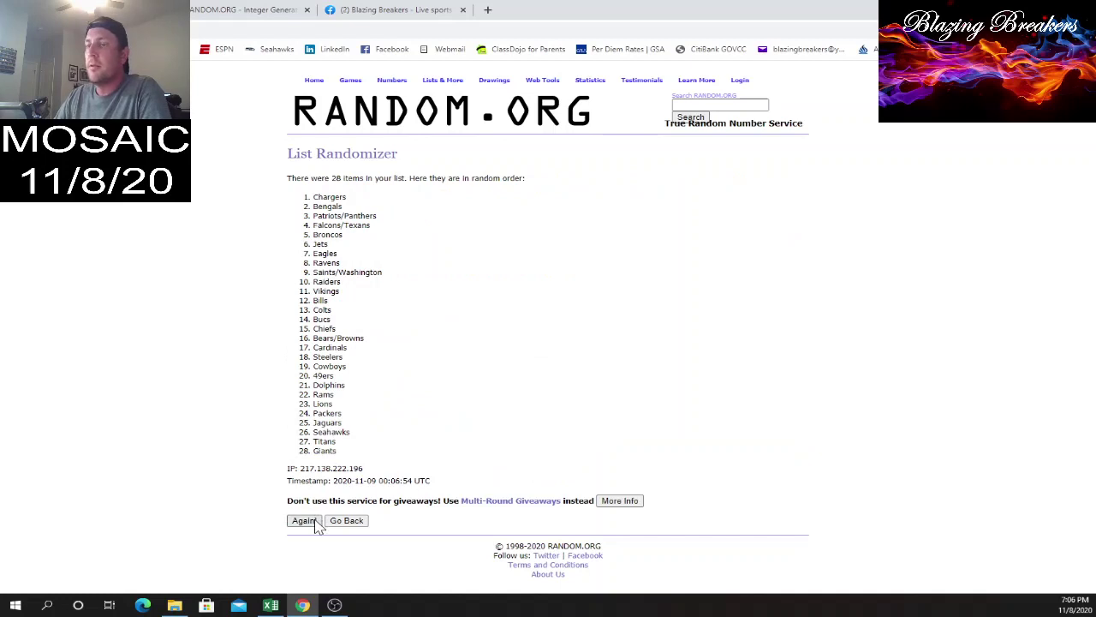
{"action": "left_click", "coordinate": [315, 523]}
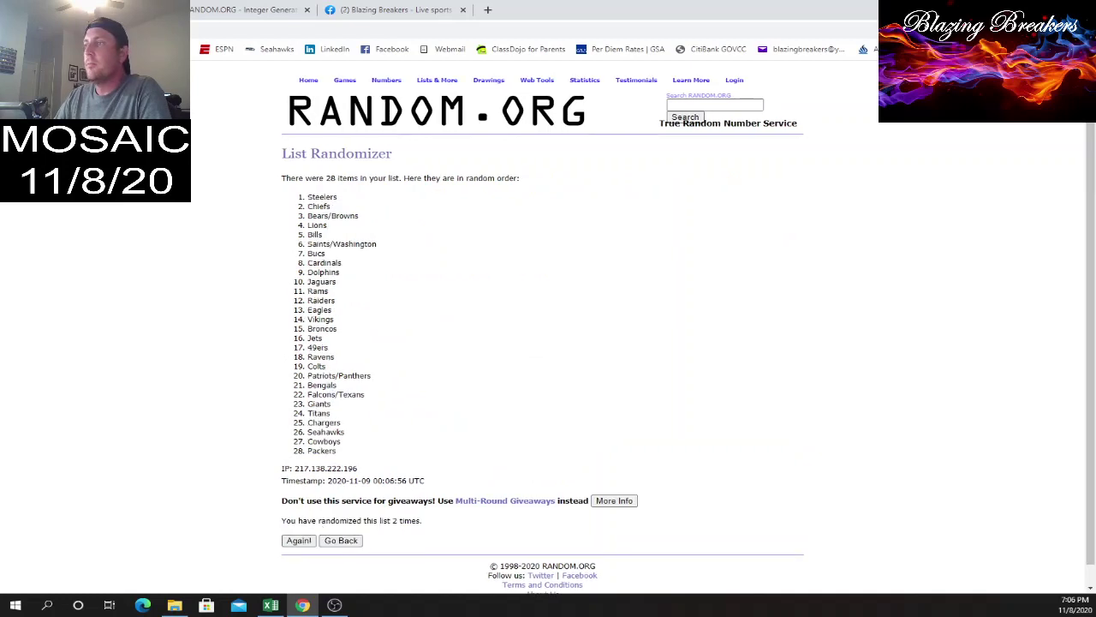
{"action": "left_click", "coordinate": [299, 540]}
{"action": "left_click", "coordinate": [305, 541]}
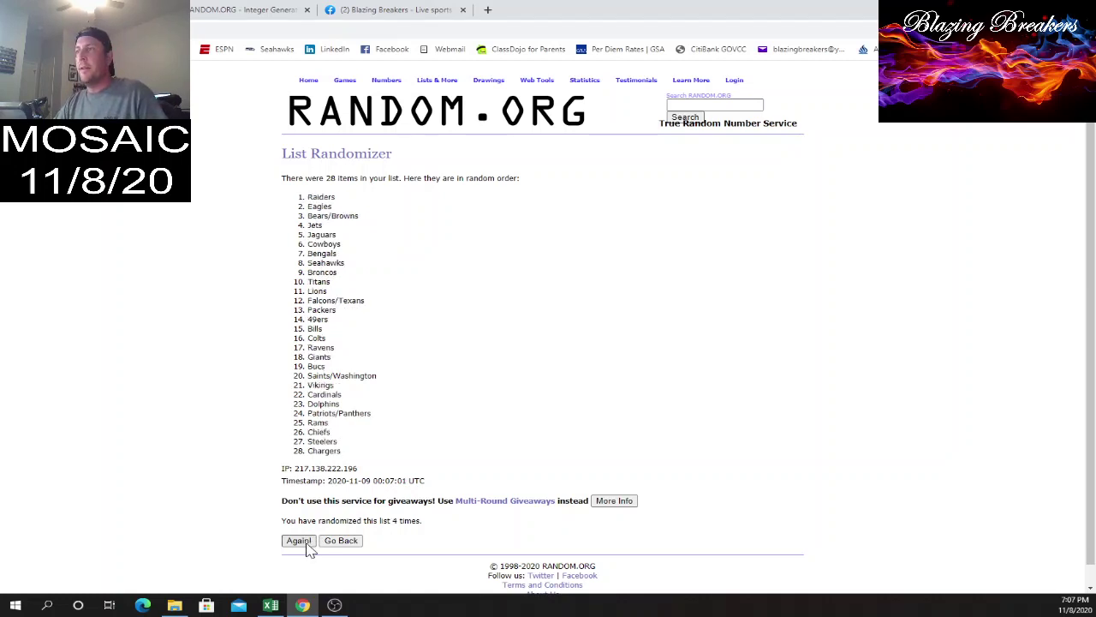
{"action": "left_click", "coordinate": [299, 540]}
Step: Copy the whole randomized team list and paste it into the Excel NFL sheet starting at B1, matching the destination formatting
{"action": "left_click_drag", "start_coordinate": [307, 197], "coordinate": [361, 454]}
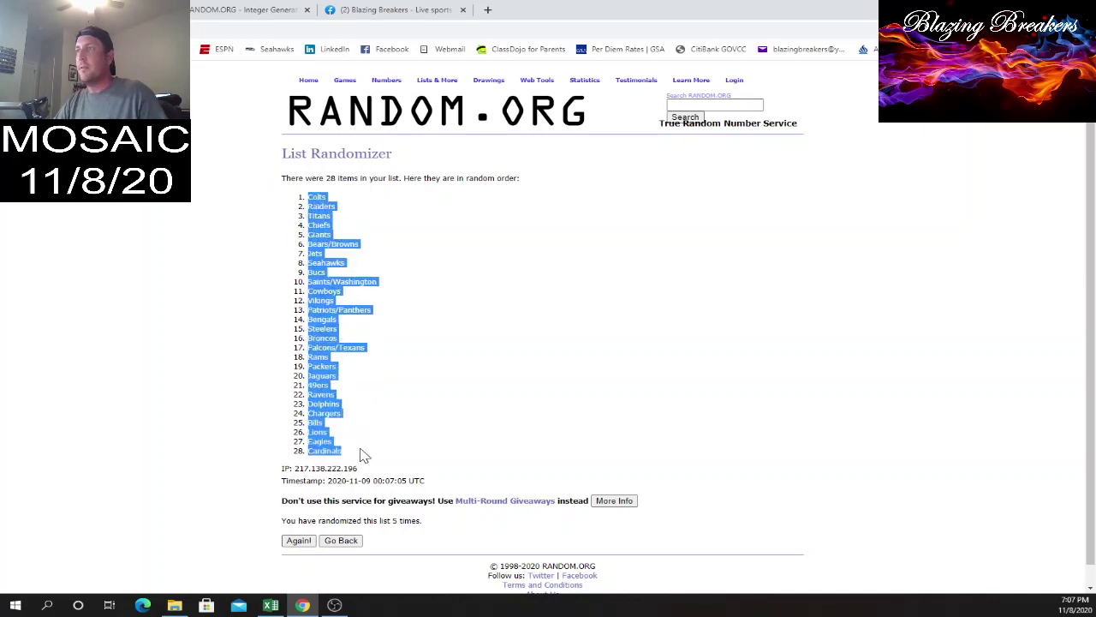
{"action": "left_click", "coordinate": [271, 605]}
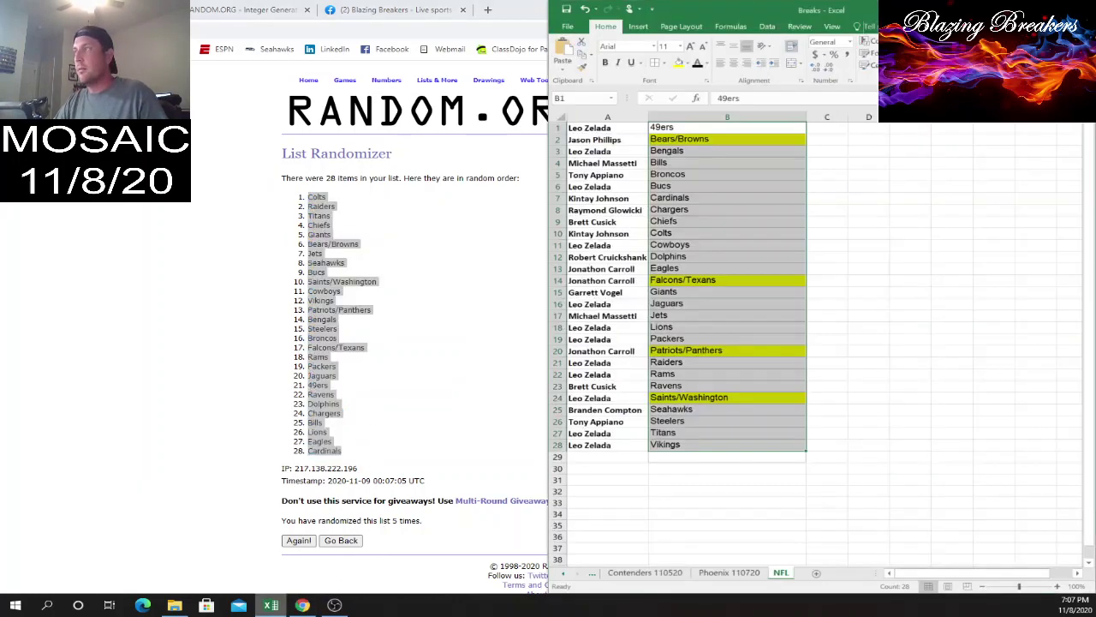
{"action": "left_click", "coordinate": [692, 127]}
{"action": "right_click", "coordinate": [693, 128]}
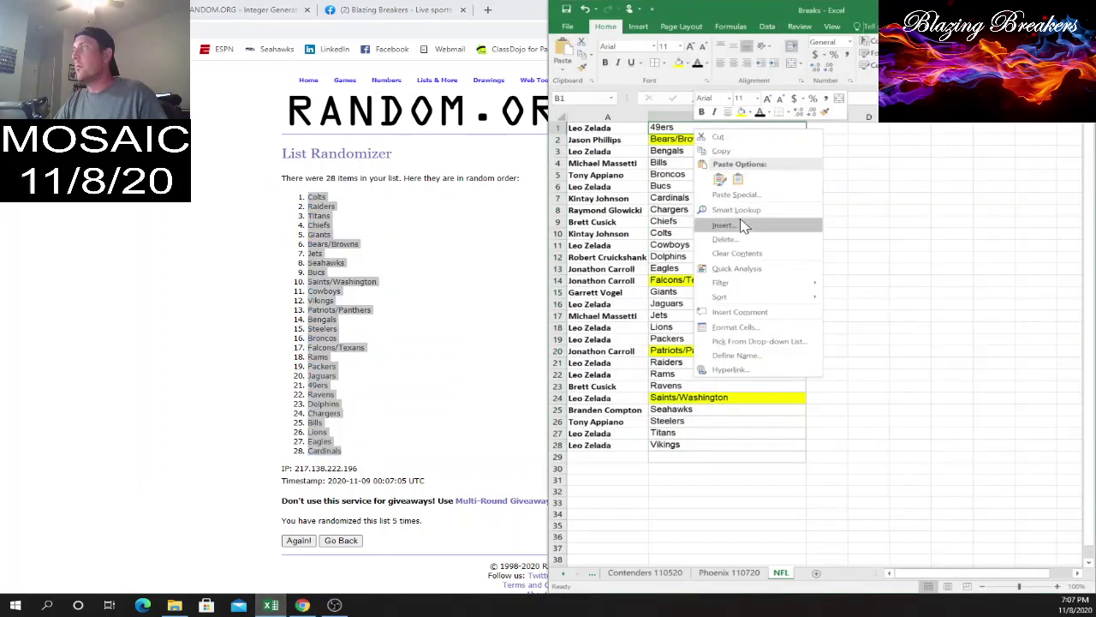
{"action": "left_click", "coordinate": [735, 179]}
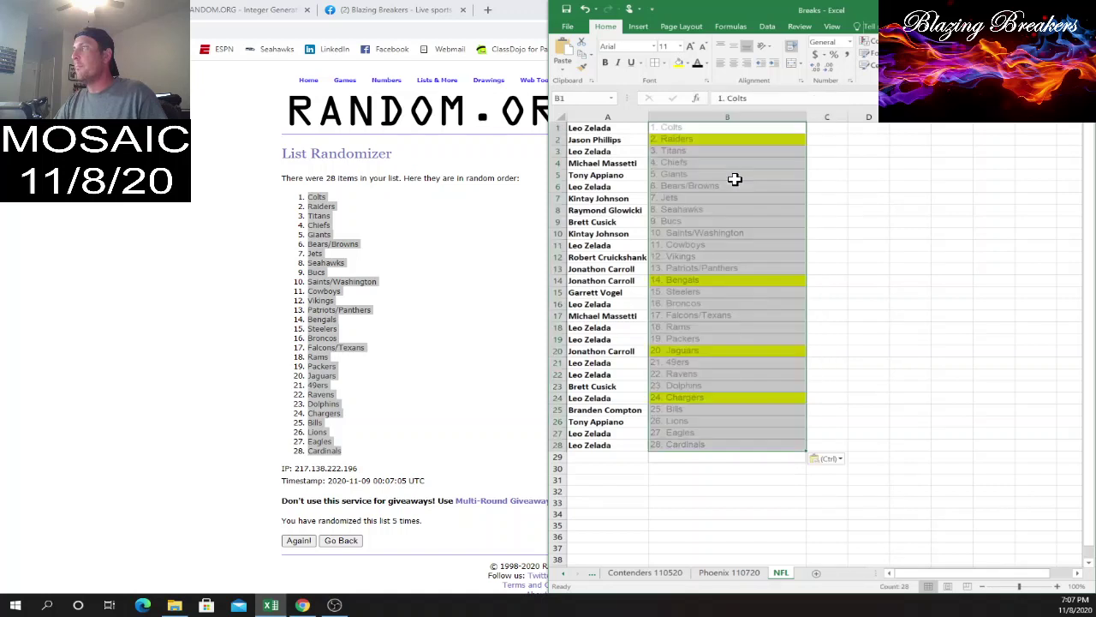
Step: Remove the fill color from all of column B
{"action": "left_click", "coordinate": [778, 139]}
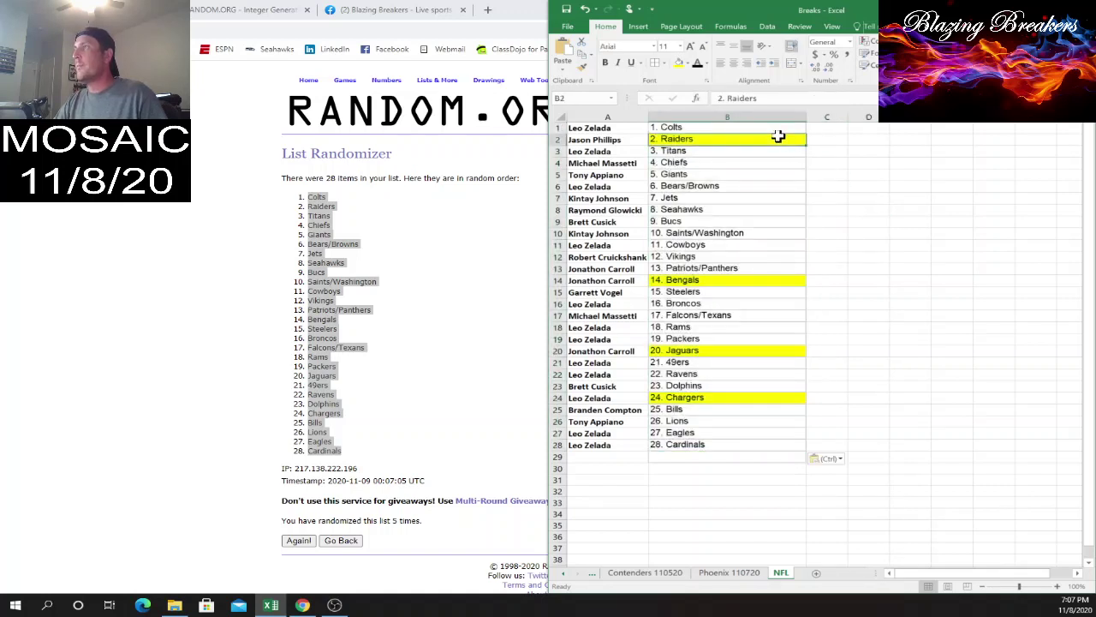
{"action": "left_click", "coordinate": [700, 118]}
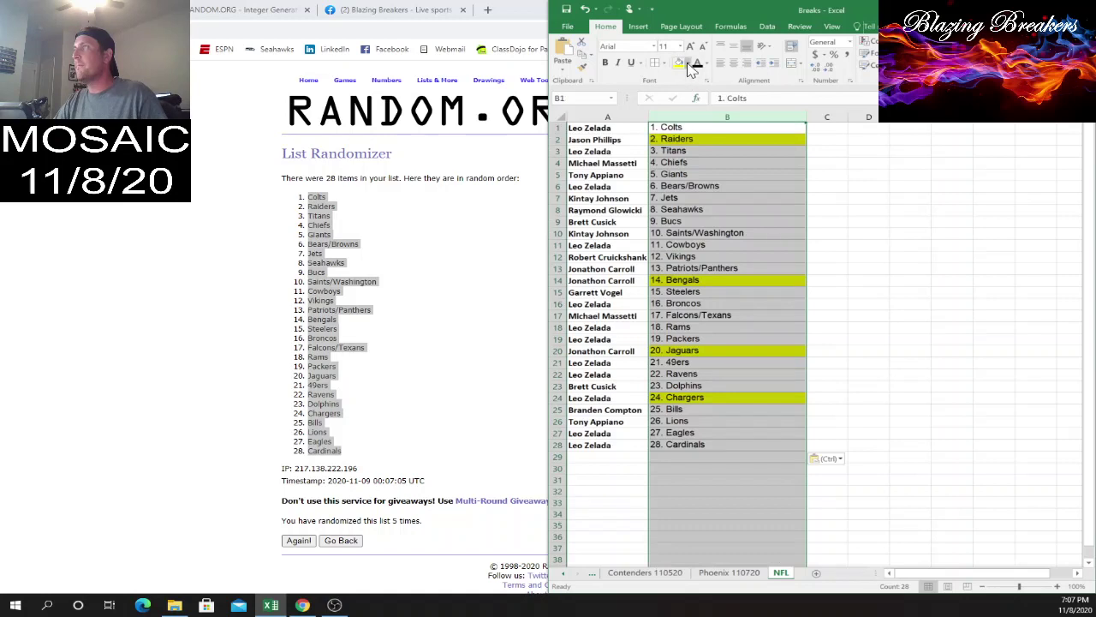
{"action": "left_click", "coordinate": [688, 64]}
{"action": "left_click", "coordinate": [728, 180]}
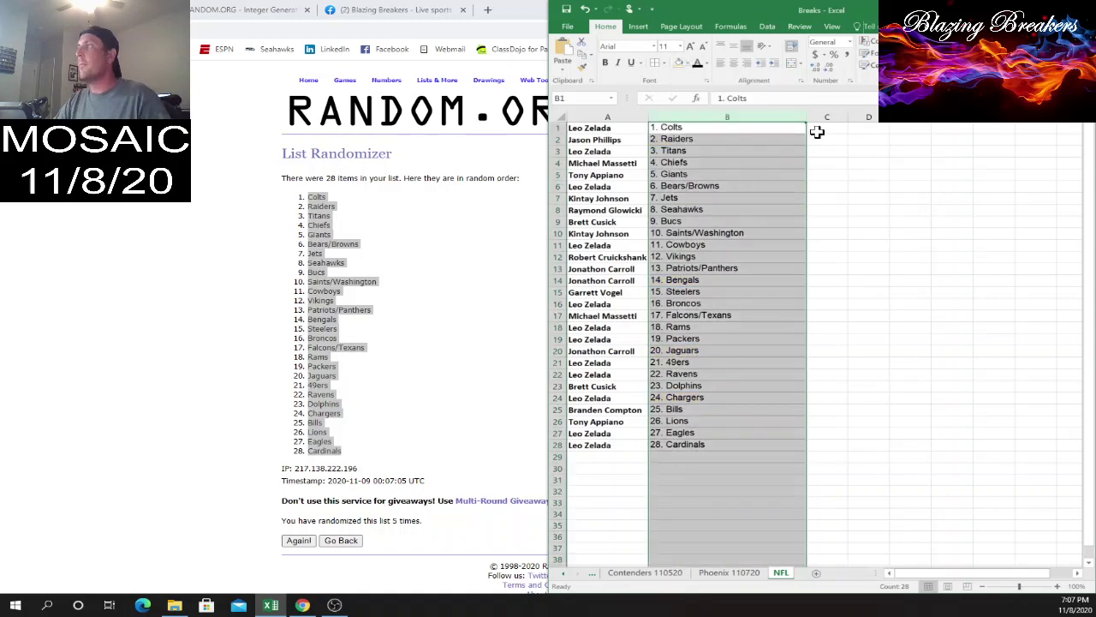
Step: Make column B bold and widen it so the longest team name fits on one line
{"action": "double_click", "coordinate": [806, 116]}
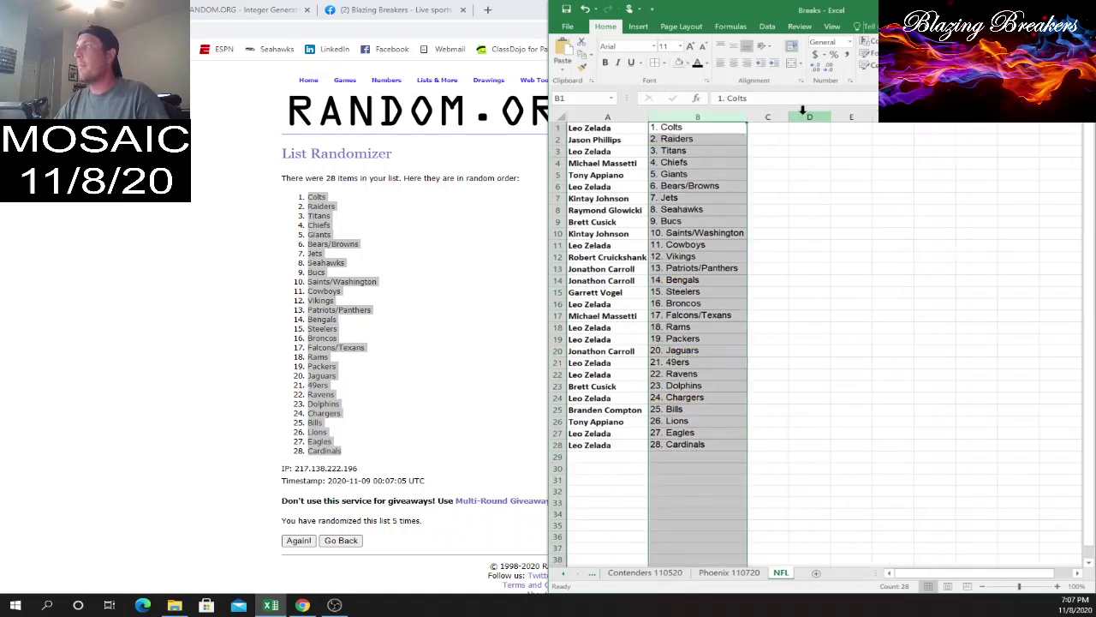
{"action": "left_click", "coordinate": [605, 62]}
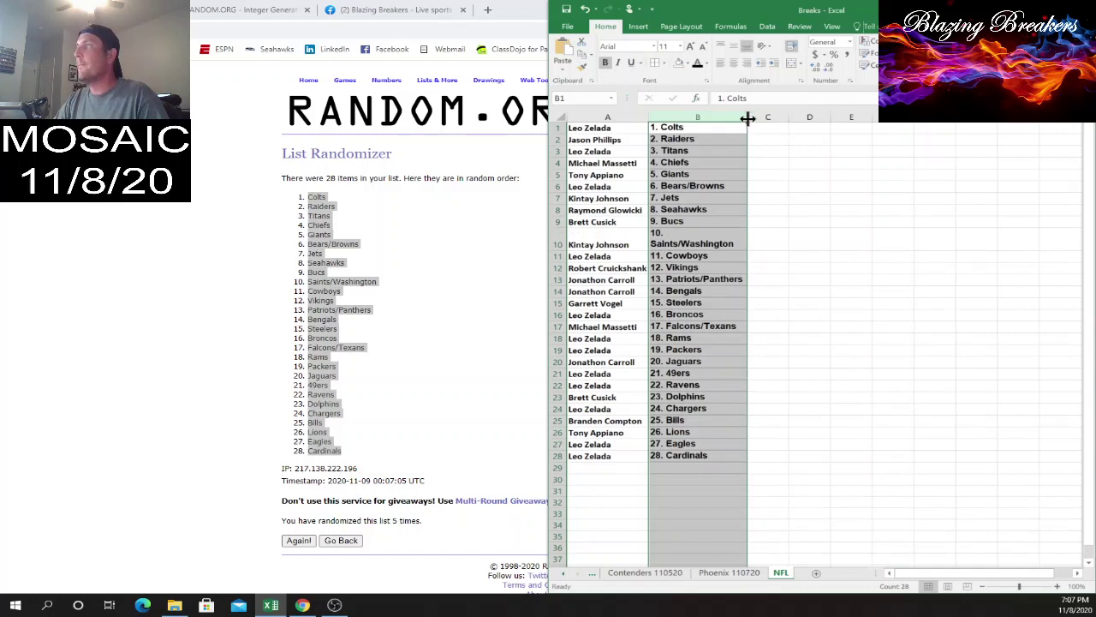
{"action": "left_click_drag", "start_coordinate": [747, 117], "coordinate": [771, 117]}
Step: Autofit the row heights across the whole sheet
{"action": "left_click", "coordinate": [558, 117]}
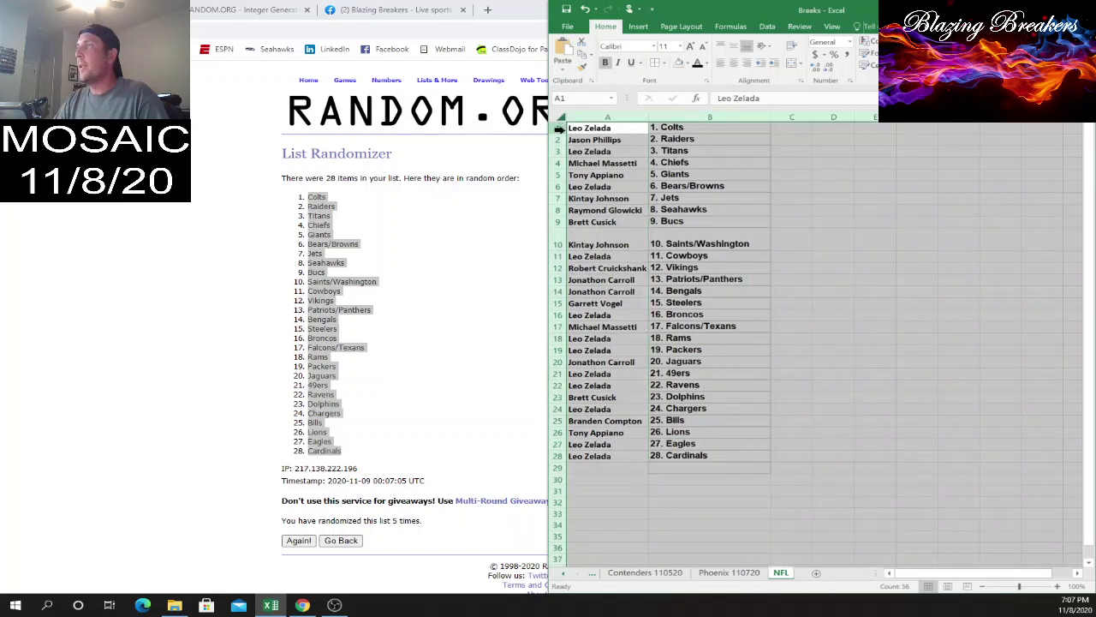
{"action": "double_click", "coordinate": [558, 134]}
{"action": "left_click", "coordinate": [868, 221]}
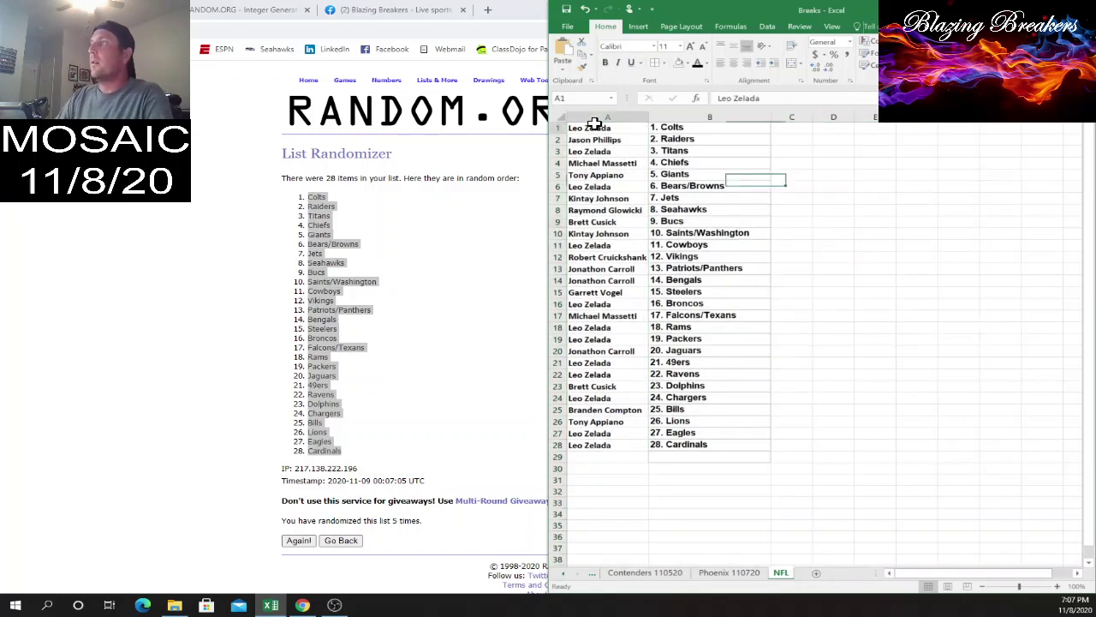
Step: Sort the rows alphabetically from A to Z by the names in column A, expanding the selection to include the teams
{"action": "left_click", "coordinate": [605, 118]}
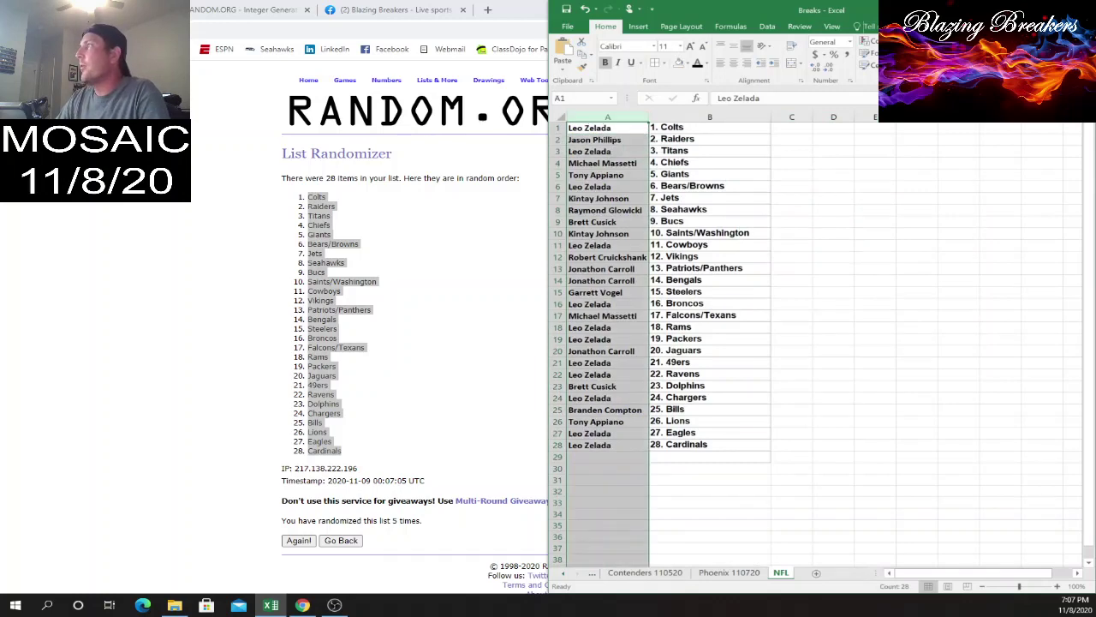
{"action": "left_click", "coordinate": [1040, 90]}
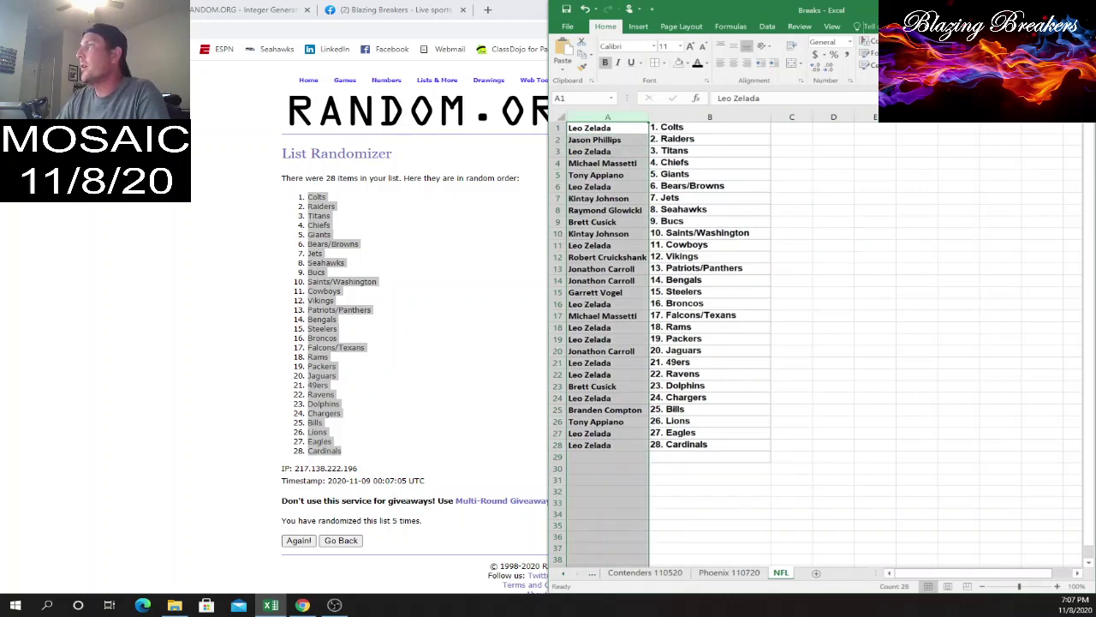
{"action": "left_click", "coordinate": [751, 329]}
{"action": "left_click", "coordinate": [810, 225]}
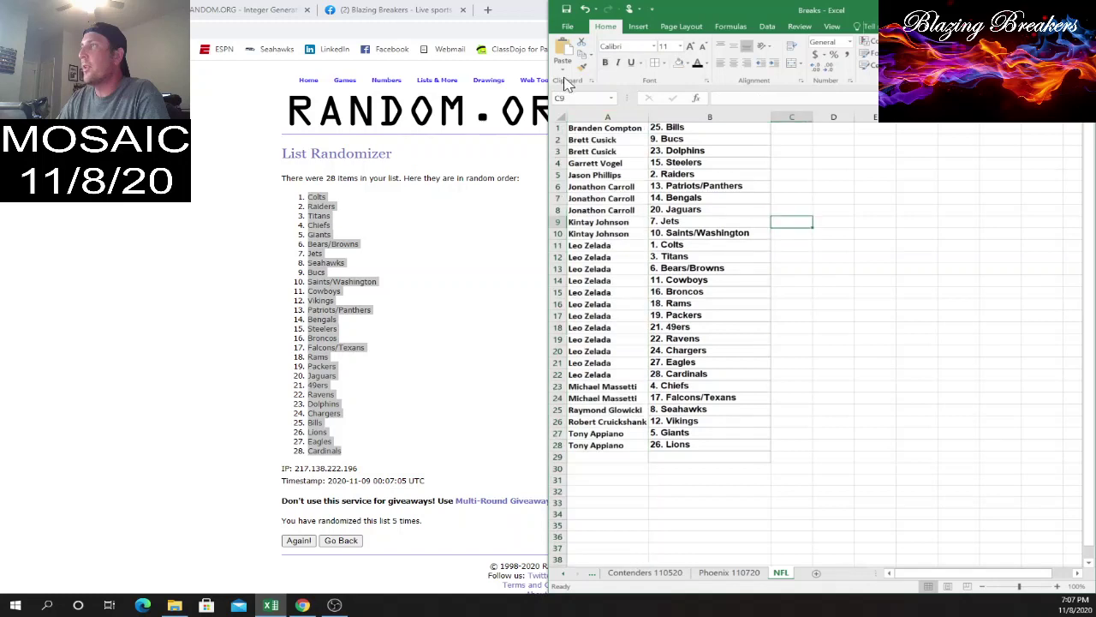
Step: Fill cells A11:A22 with yellow and cells A23:A24 with orange
{"action": "left_click_drag", "start_coordinate": [605, 245], "coordinate": [632, 375]}
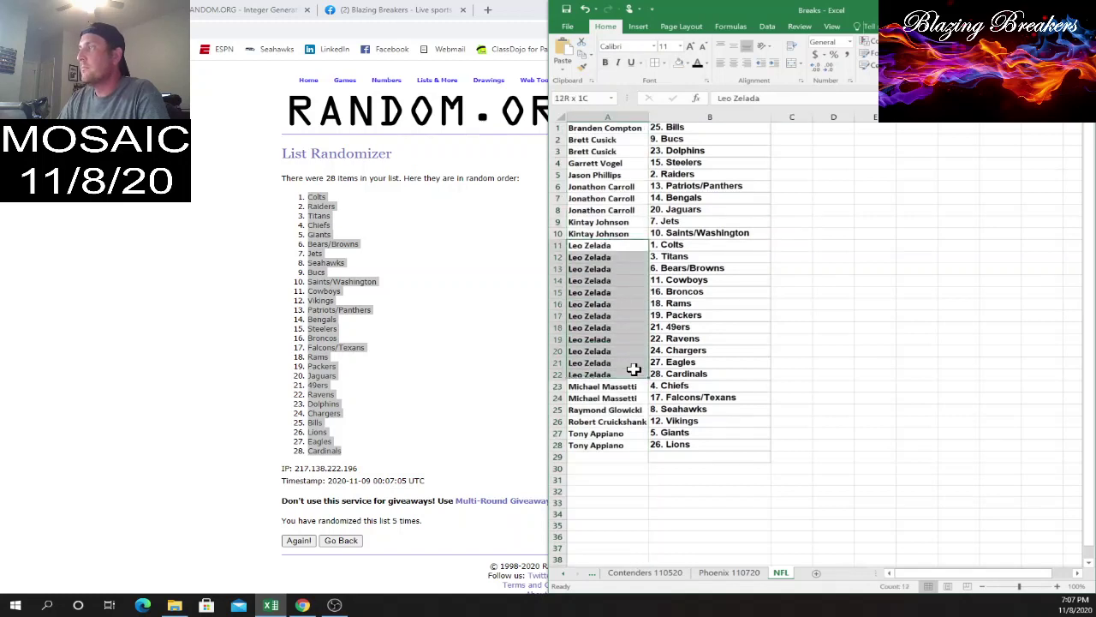
{"action": "left_click", "coordinate": [686, 63]}
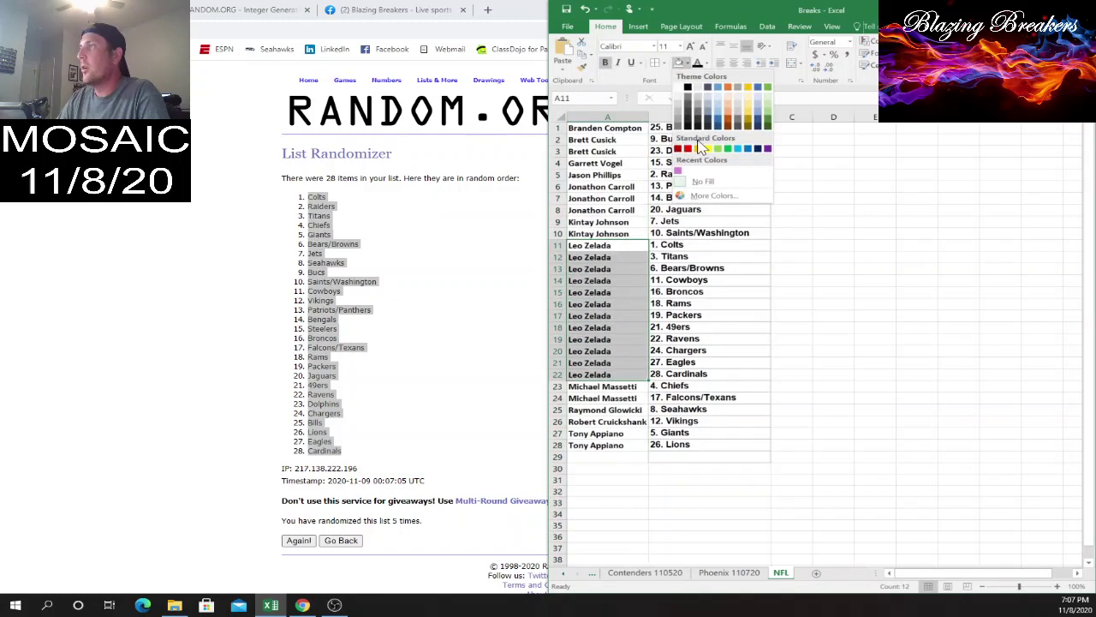
{"action": "left_click", "coordinate": [707, 147]}
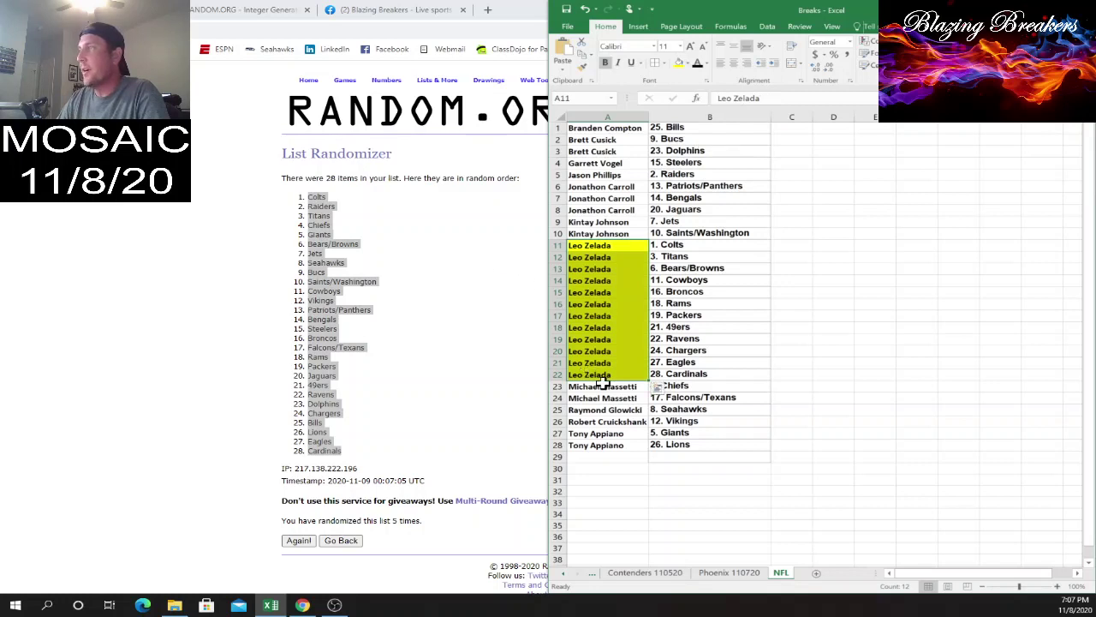
{"action": "left_click_drag", "start_coordinate": [604, 386], "coordinate": [606, 397]}
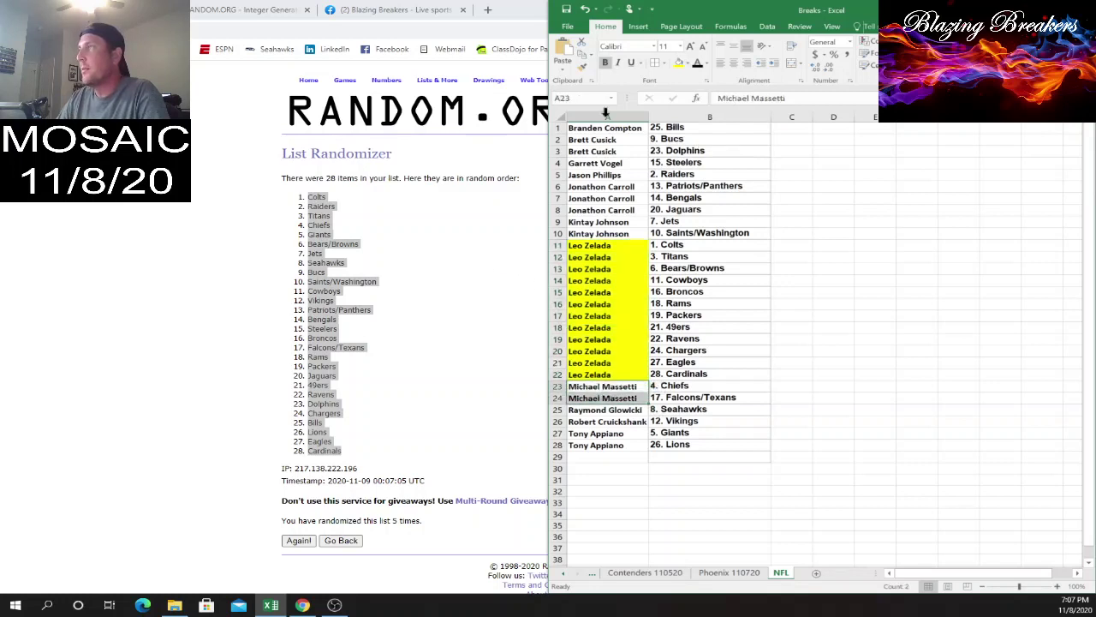
{"action": "left_click", "coordinate": [687, 64]}
{"action": "left_click", "coordinate": [699, 162]}
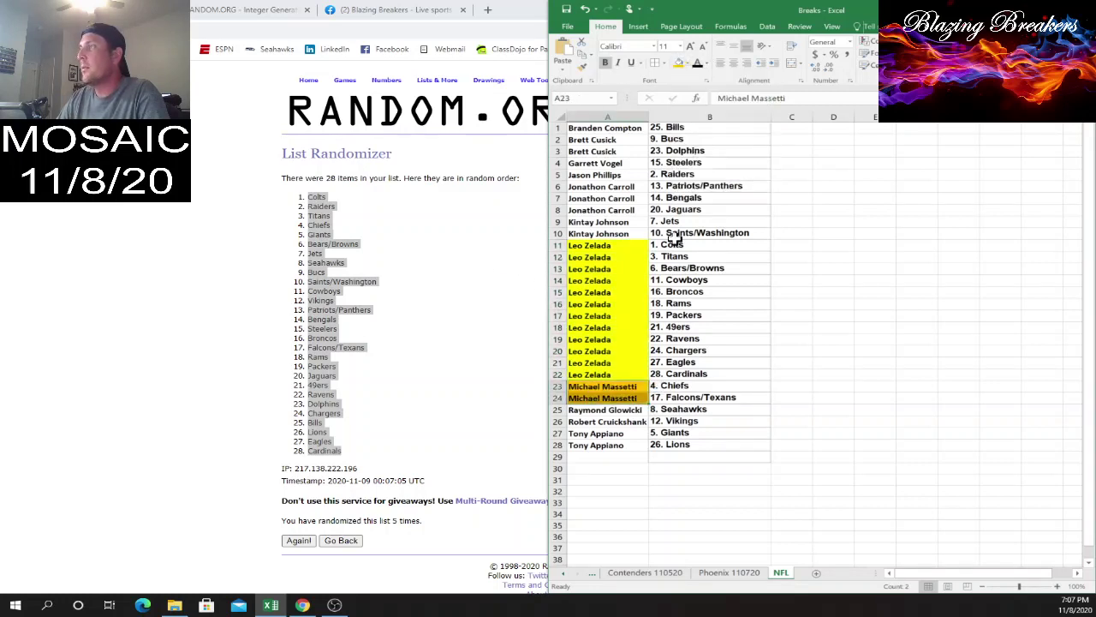
Step: Fill cell A25 with gray and cell A26 with blue
{"action": "left_click", "coordinate": [613, 411]}
{"action": "left_click", "coordinate": [690, 66]}
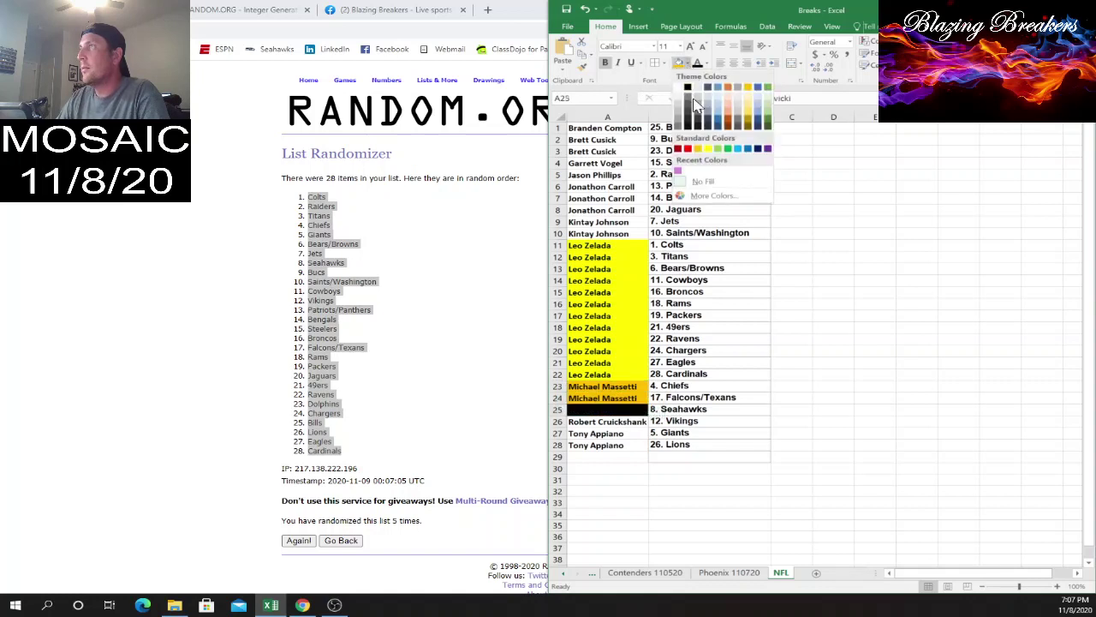
{"action": "left_click", "coordinate": [677, 115]}
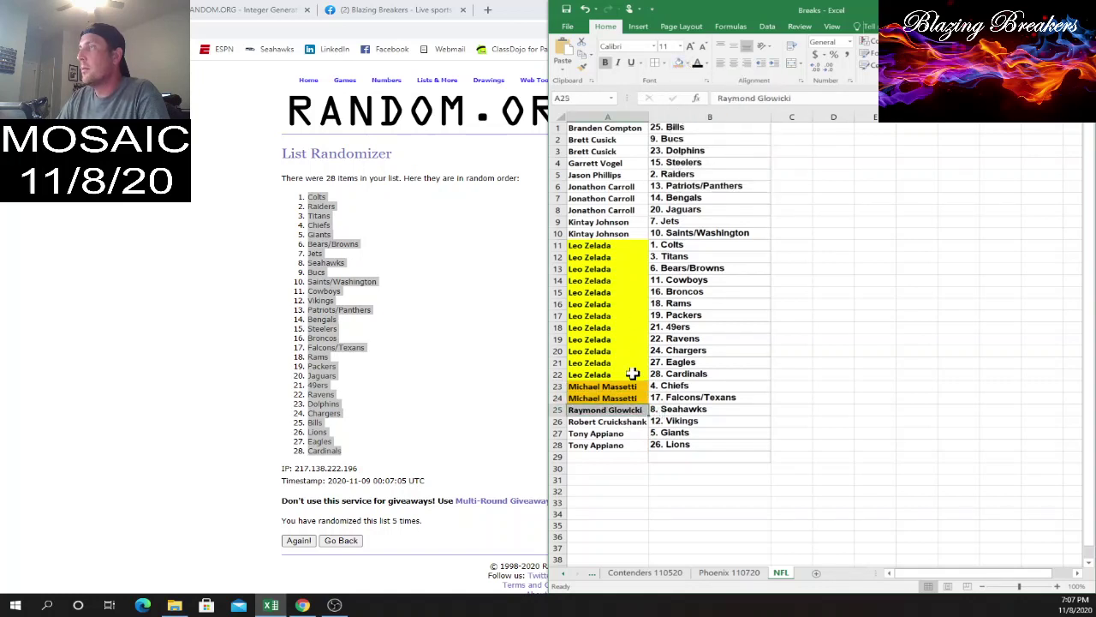
{"action": "left_click", "coordinate": [631, 421]}
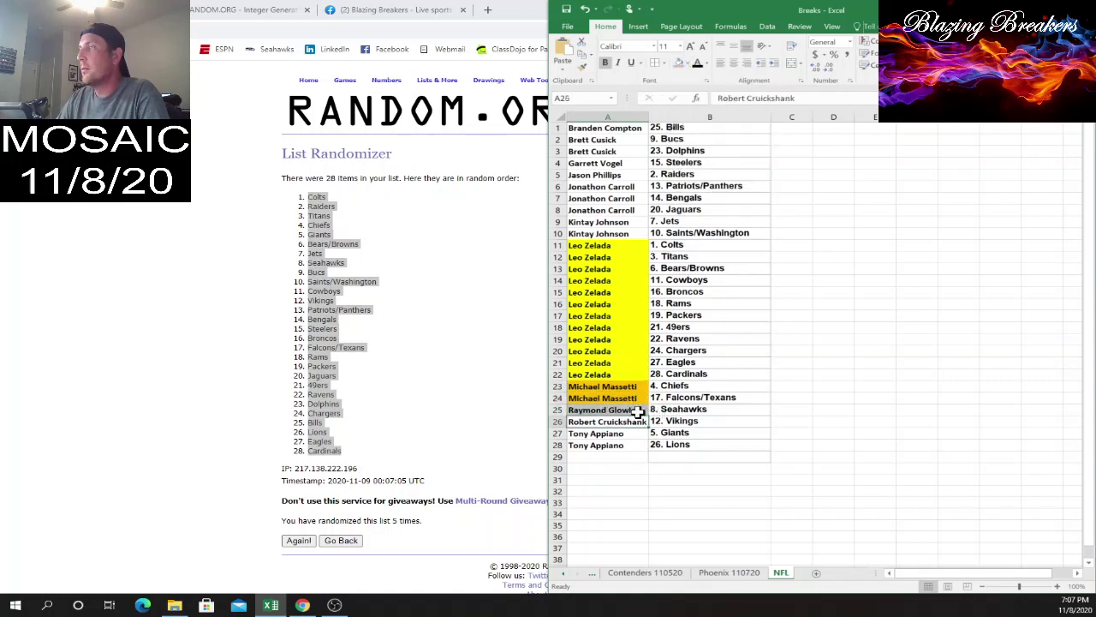
{"action": "left_click", "coordinate": [689, 65]}
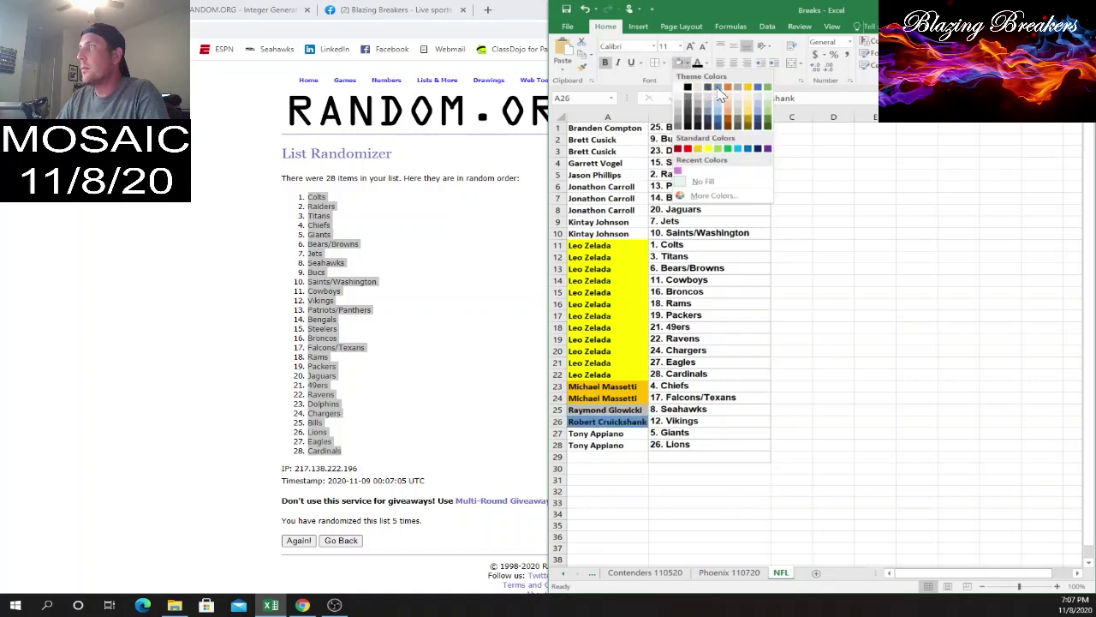
{"action": "left_click", "coordinate": [719, 91]}
Step: Fill cells A27:A28 with red and cells A9:A10 with light blue
{"action": "left_click_drag", "start_coordinate": [611, 432], "coordinate": [614, 445]}
{"action": "left_click", "coordinate": [685, 65]}
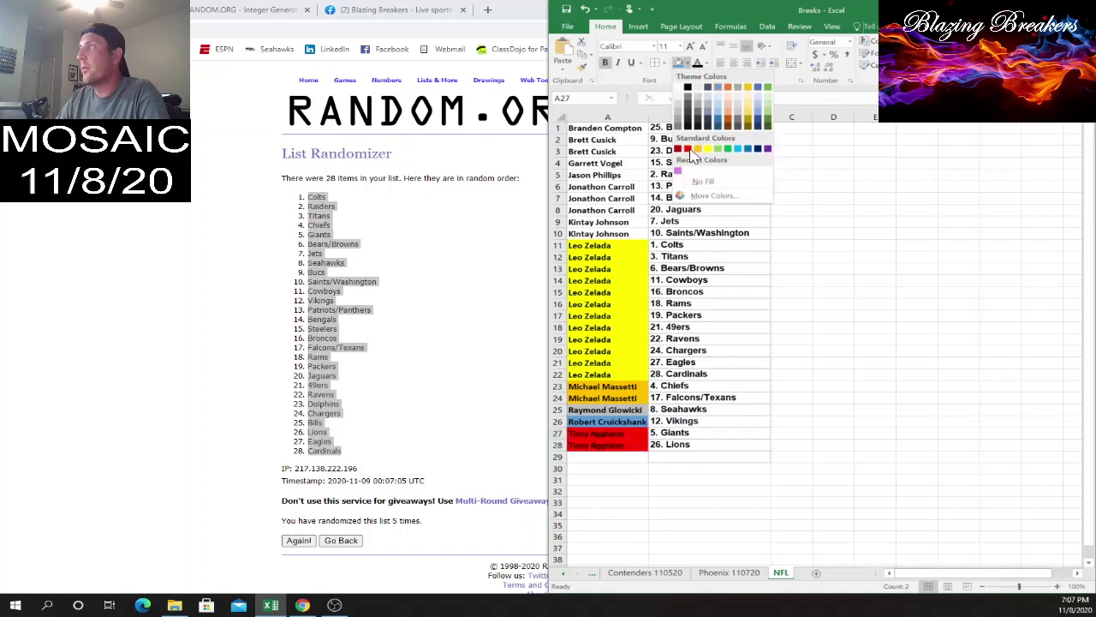
{"action": "left_click", "coordinate": [691, 153]}
{"action": "left_click_drag", "start_coordinate": [624, 222], "coordinate": [623, 233]}
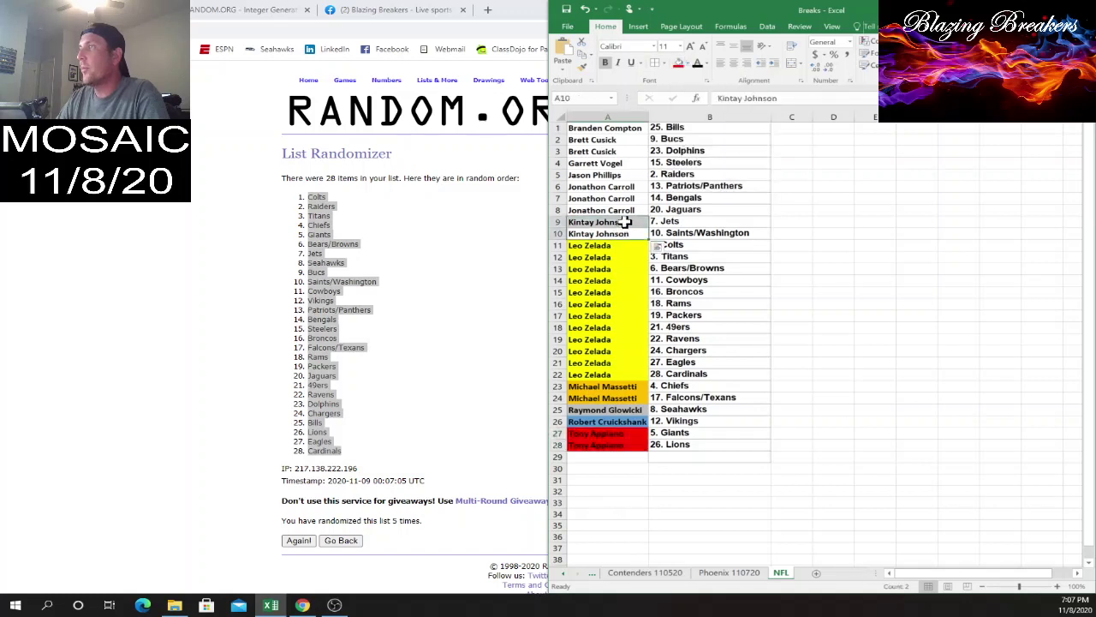
{"action": "left_click", "coordinate": [685, 64]}
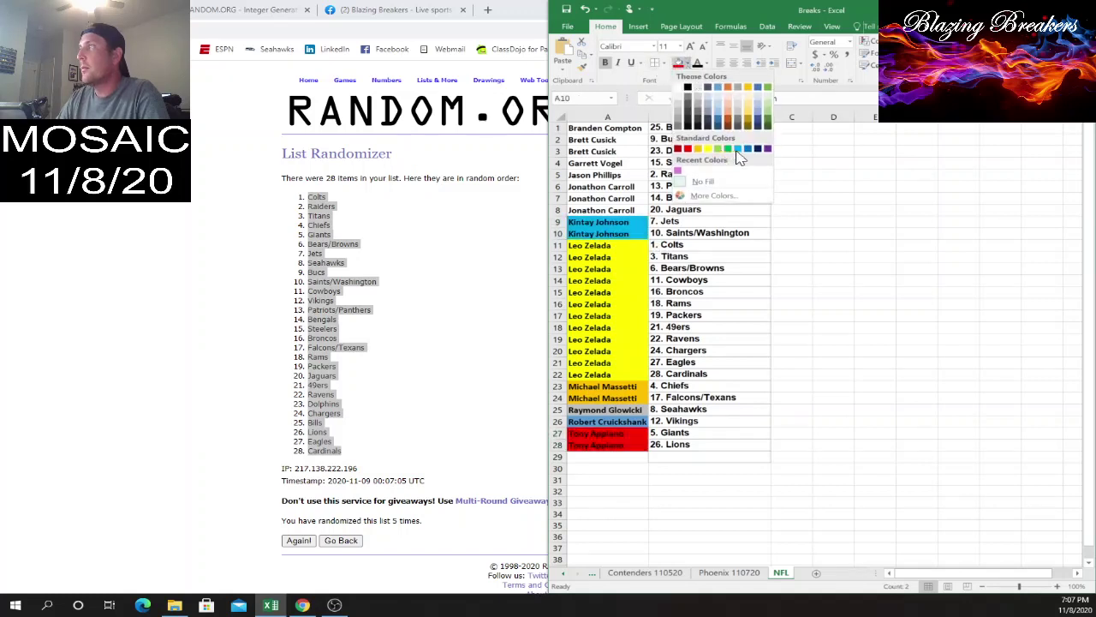
{"action": "left_click", "coordinate": [735, 150]}
Step: Fill cells A6:A8 with purple and set their font color to white
{"action": "mouse_move", "coordinate": [623, 210]}
{"action": "left_mouse_down"}
{"action": "mouse_move", "coordinate": [623, 183]}
{"action": "mouse_move", "coordinate": [620, 210]}
{"action": "left_mouse_up"}
{"action": "left_click", "coordinate": [689, 65]}
{"action": "left_click", "coordinate": [768, 150]}
{"action": "left_click", "coordinate": [706, 64]}
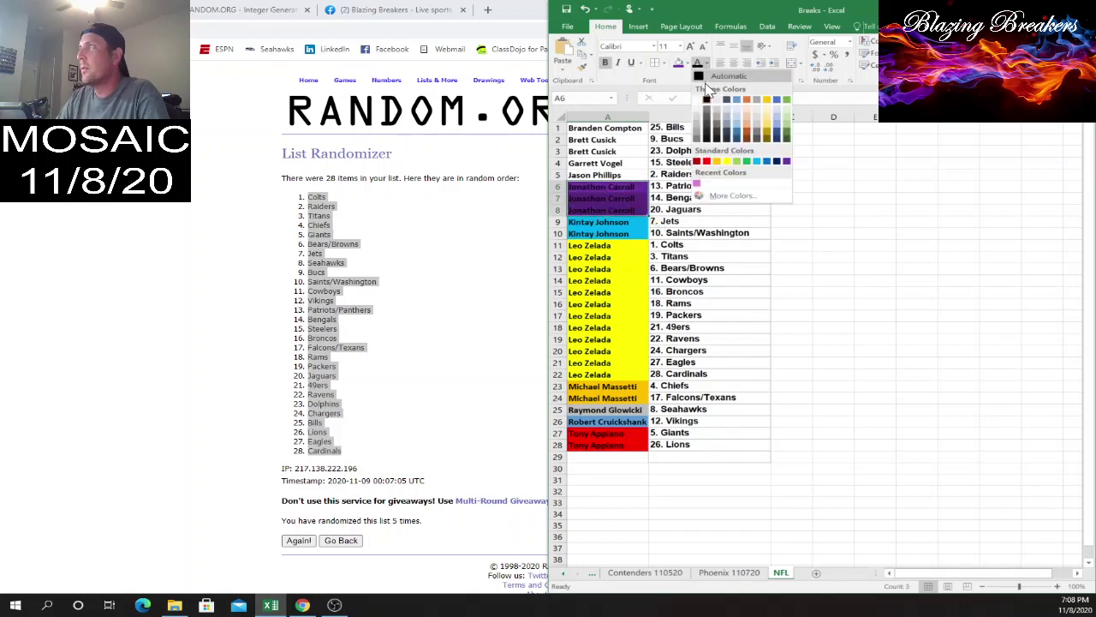
{"action": "left_click", "coordinate": [704, 102]}
Step: Fill cell A1 with black and set its font color to white
{"action": "left_click", "coordinate": [616, 173]}
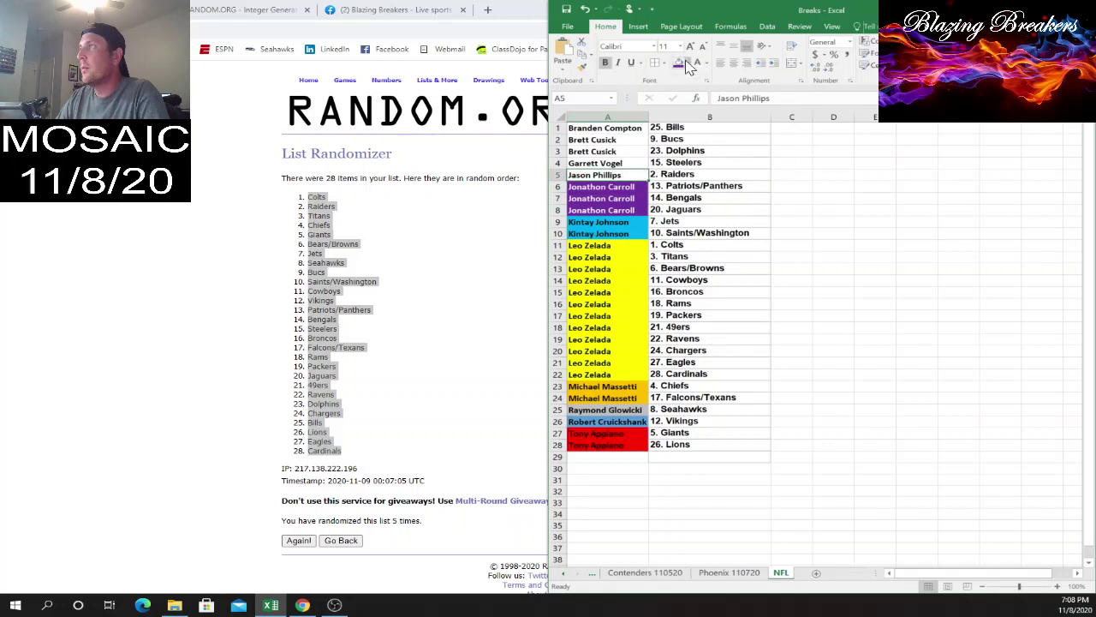
{"action": "left_click", "coordinate": [624, 127]}
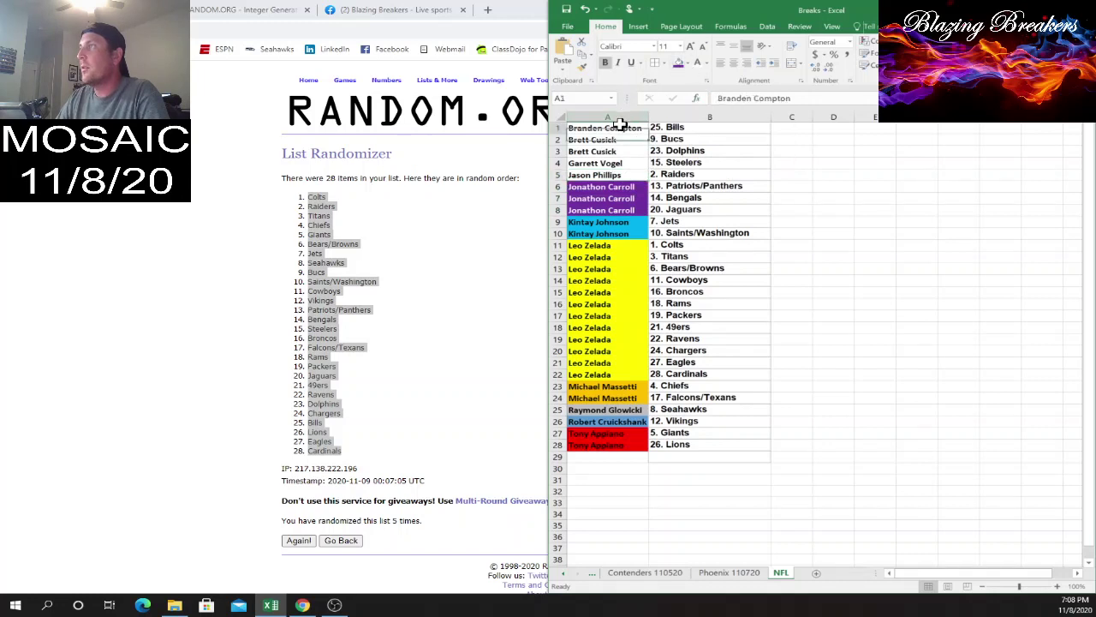
{"action": "left_click", "coordinate": [688, 69]}
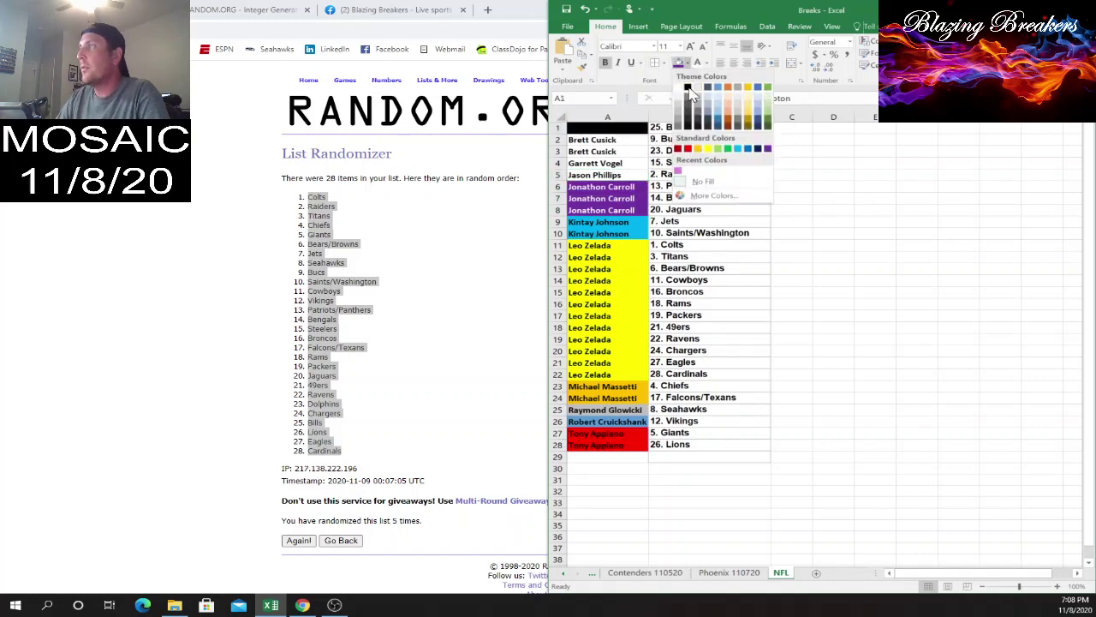
{"action": "left_click", "coordinate": [691, 90]}
{"action": "left_click", "coordinate": [698, 63]}
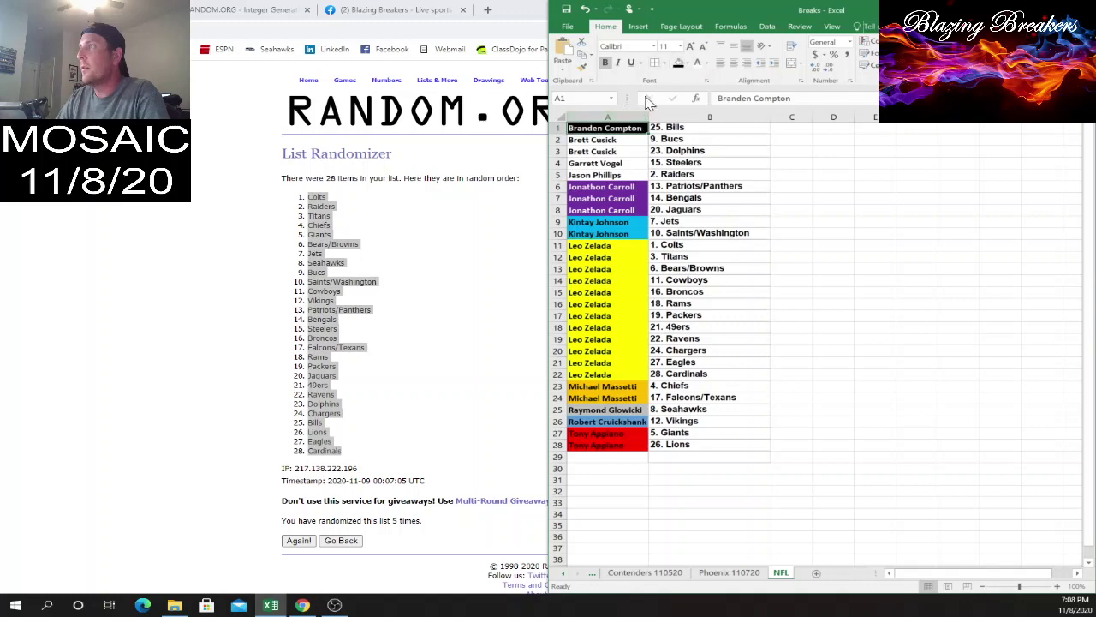
Step: Fill cells A2:A3 with light green and cell A4 with blue, using white text in A4
{"action": "left_click_drag", "start_coordinate": [613, 139], "coordinate": [614, 150]}
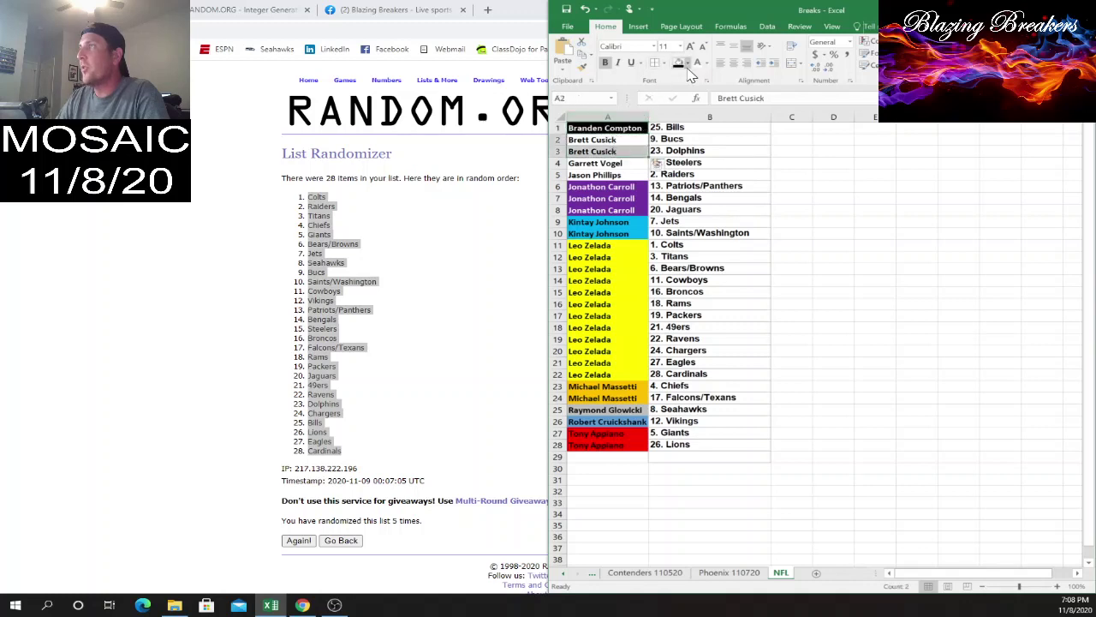
{"action": "left_click", "coordinate": [687, 65]}
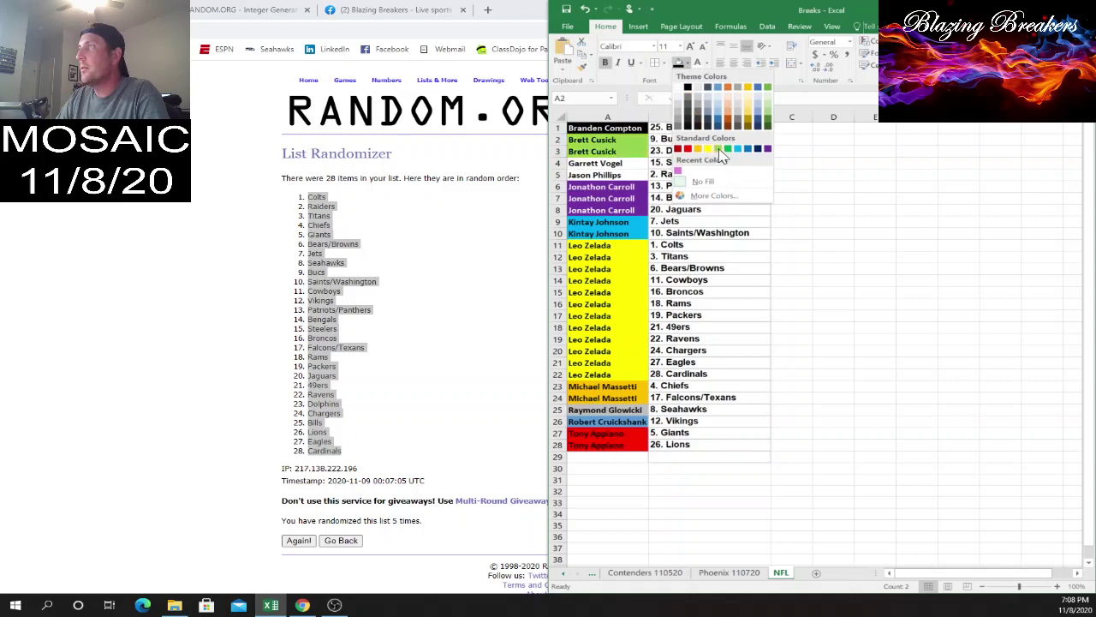
{"action": "left_click", "coordinate": [719, 150]}
{"action": "left_click", "coordinate": [599, 163]}
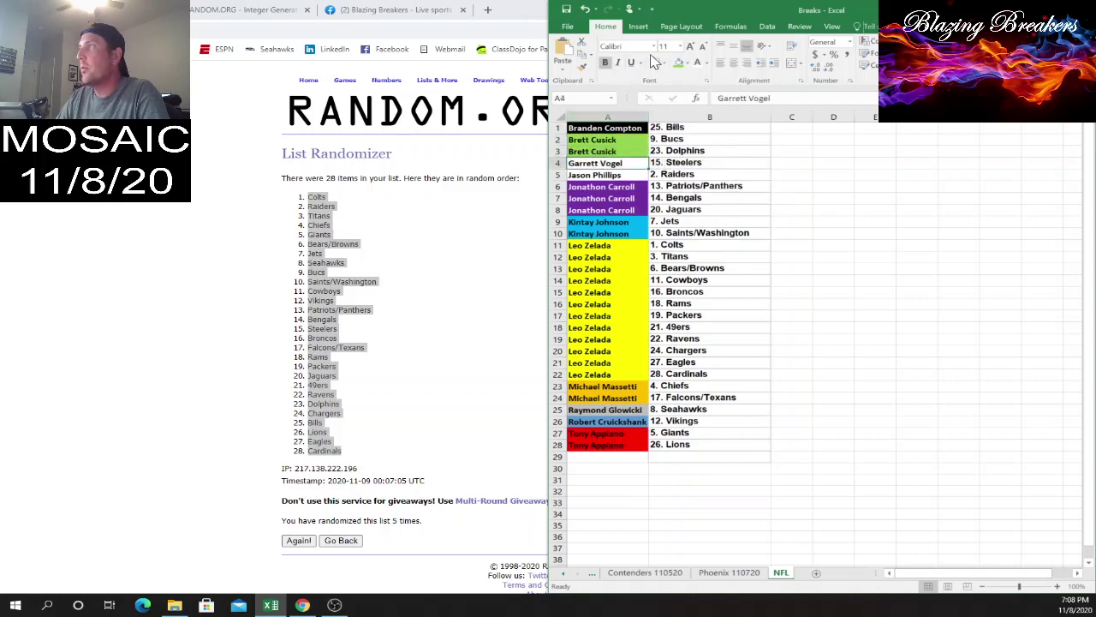
{"action": "left_click", "coordinate": [685, 66]}
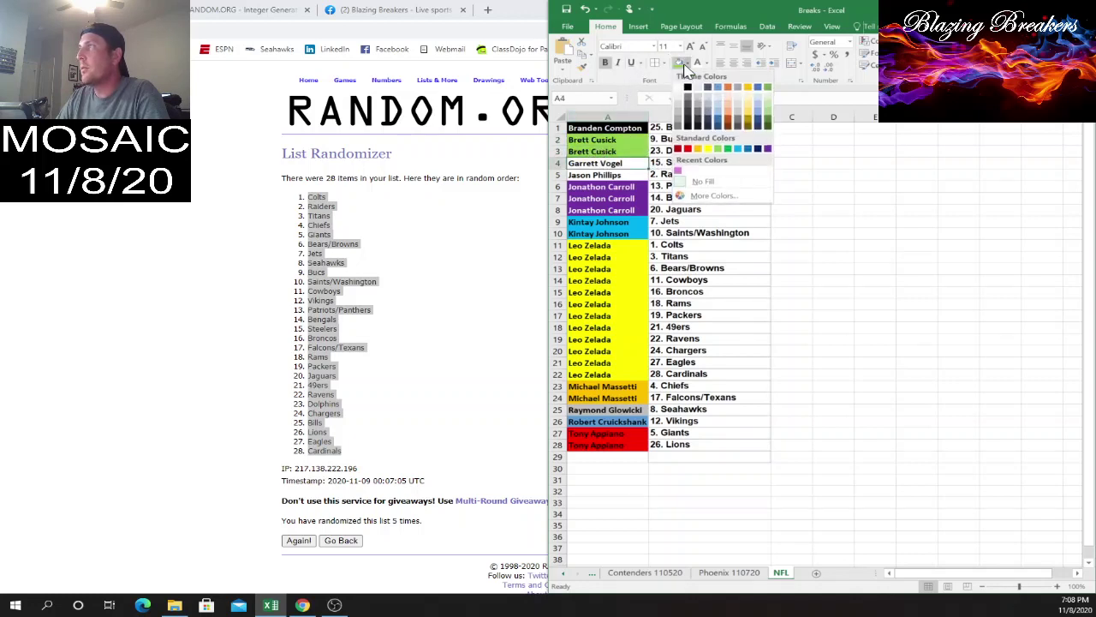
{"action": "left_click", "coordinate": [758, 94]}
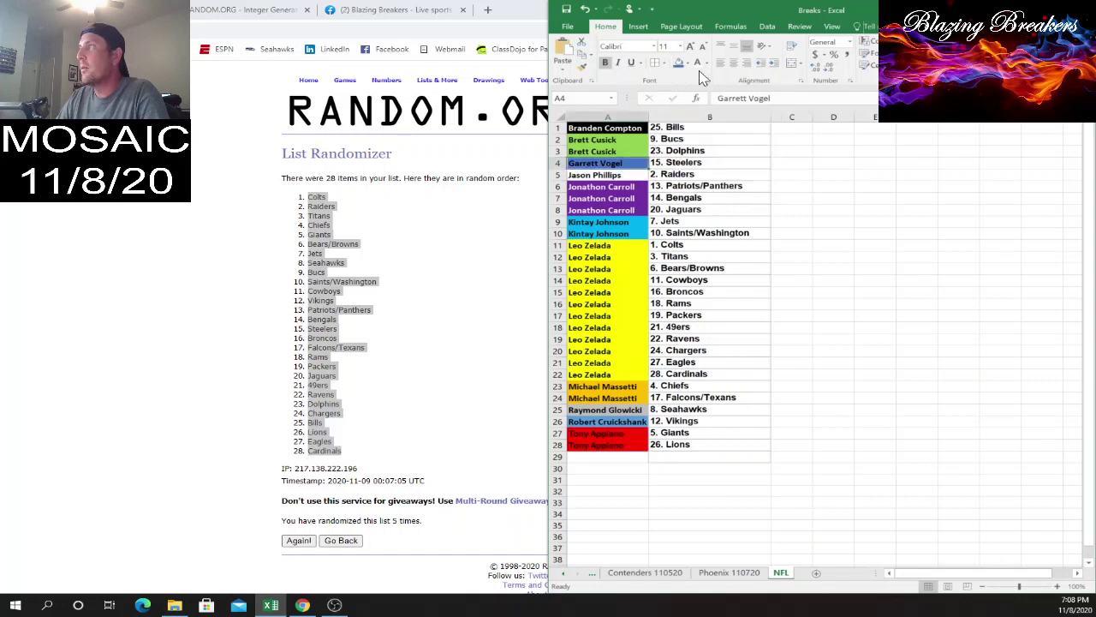
Step: Apply All Borders to the assignment table in A1:B28 and deselect the range
{"action": "left_click", "coordinate": [612, 175]}
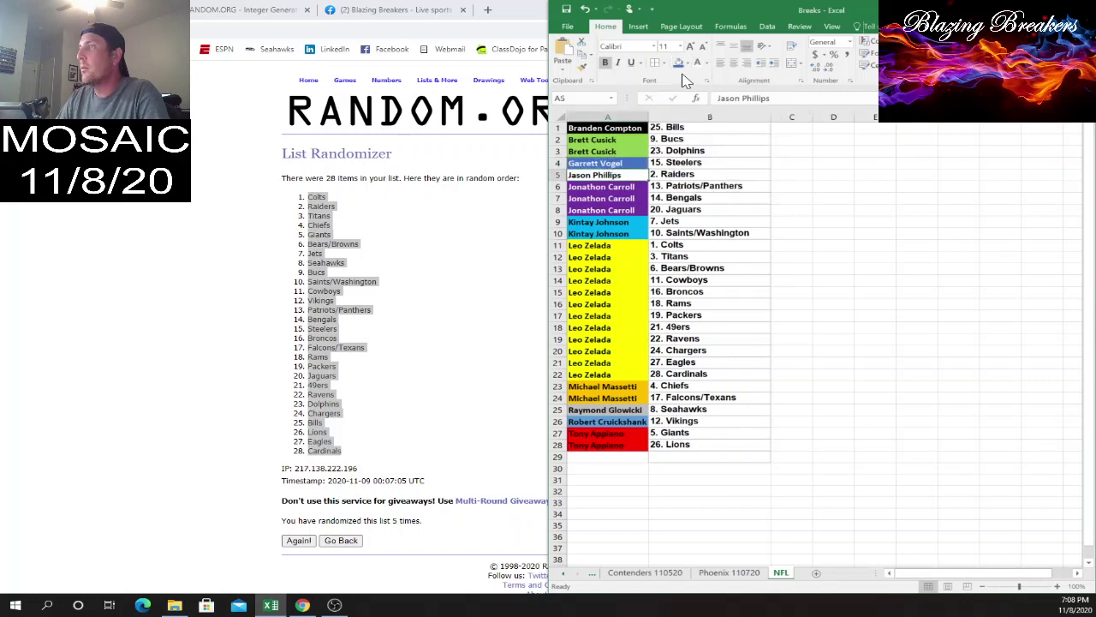
{"action": "left_click_drag", "start_coordinate": [616, 128], "coordinate": [745, 440]}
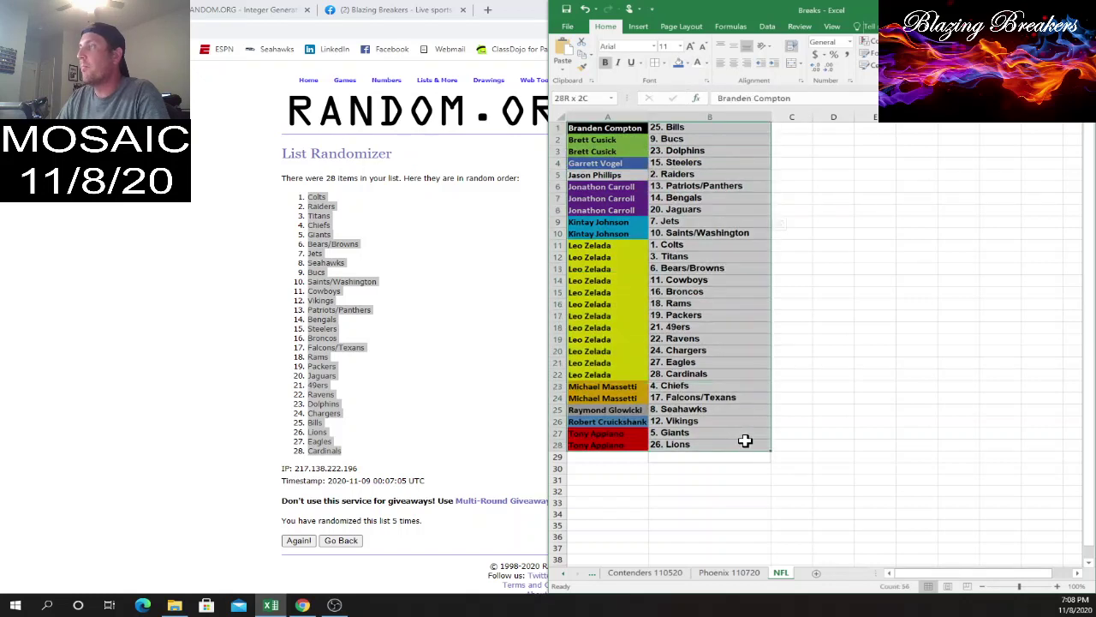
{"action": "left_click", "coordinate": [666, 62]}
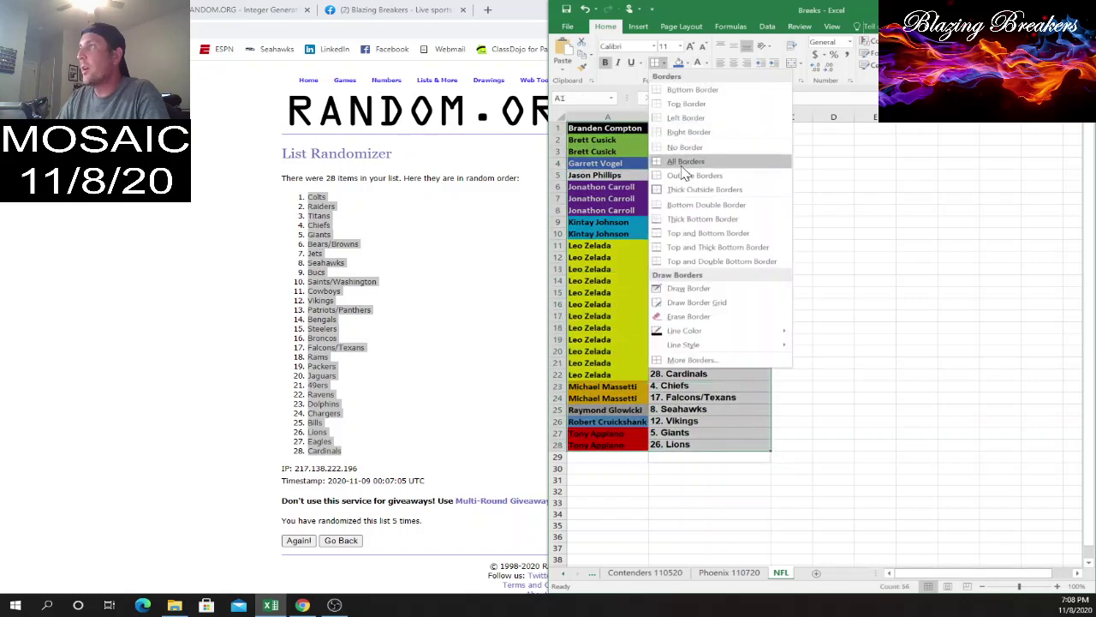
{"action": "left_click", "coordinate": [683, 164]}
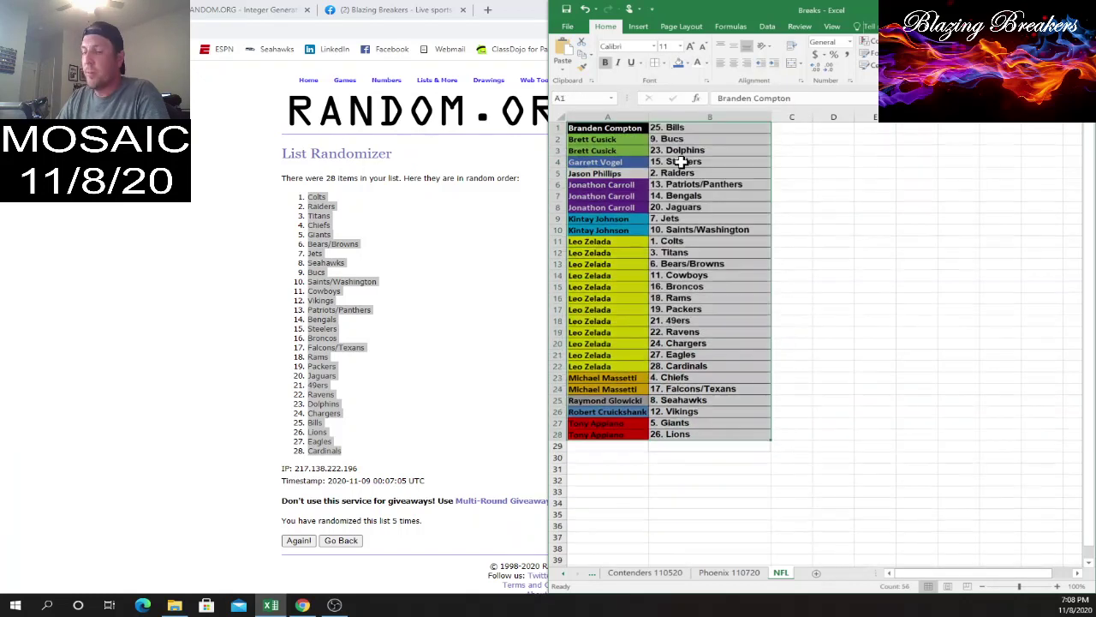
{"action": "left_click", "coordinate": [801, 214]}
Step: Move the workbook window over the browser and extend its height to show all the assignment rows through row 28
{"action": "left_click_drag", "start_coordinate": [844, 8], "coordinate": [692, 19]}
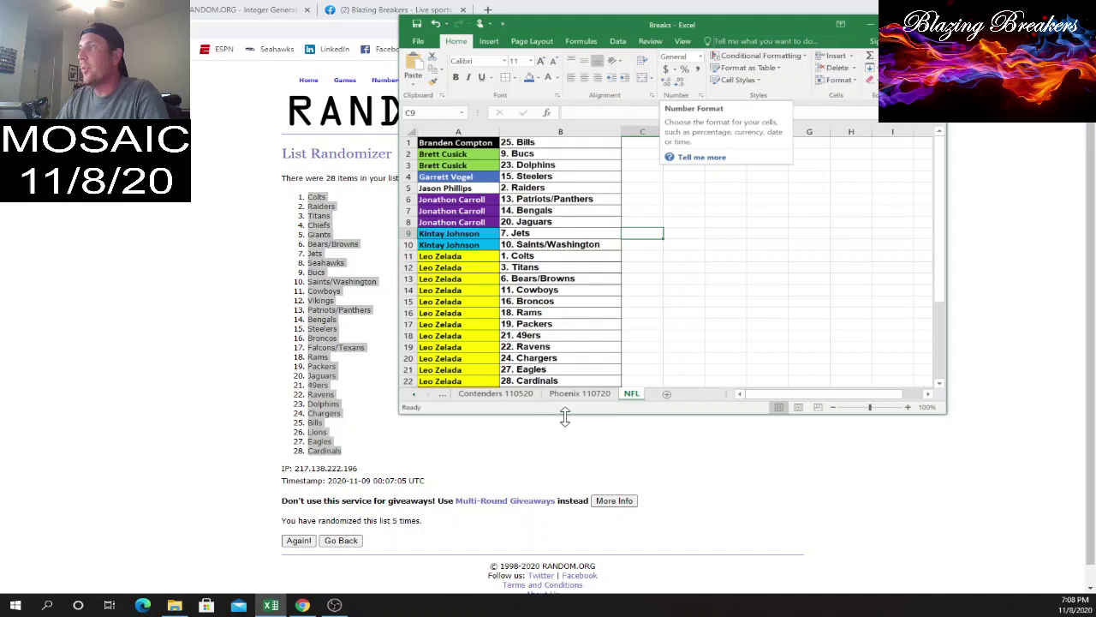
{"action": "left_click_drag", "start_coordinate": [566, 414], "coordinate": [634, 535]}
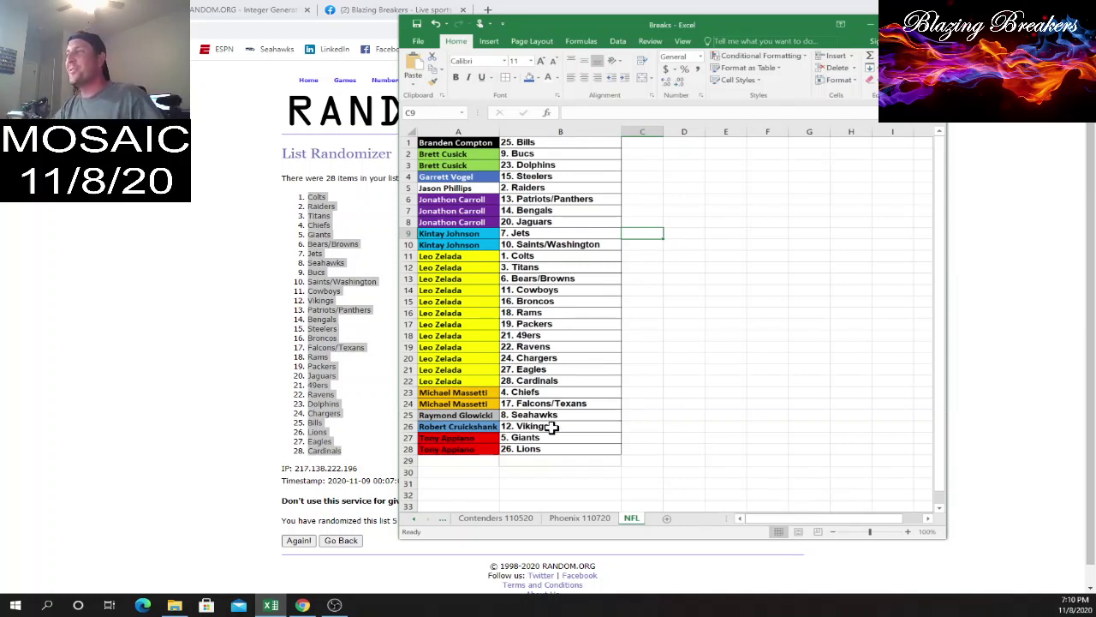
Step: Open Snipping Tool and capture a rectangular snip of the color-coded assignment table
{"action": "left_click", "coordinate": [12, 607]}
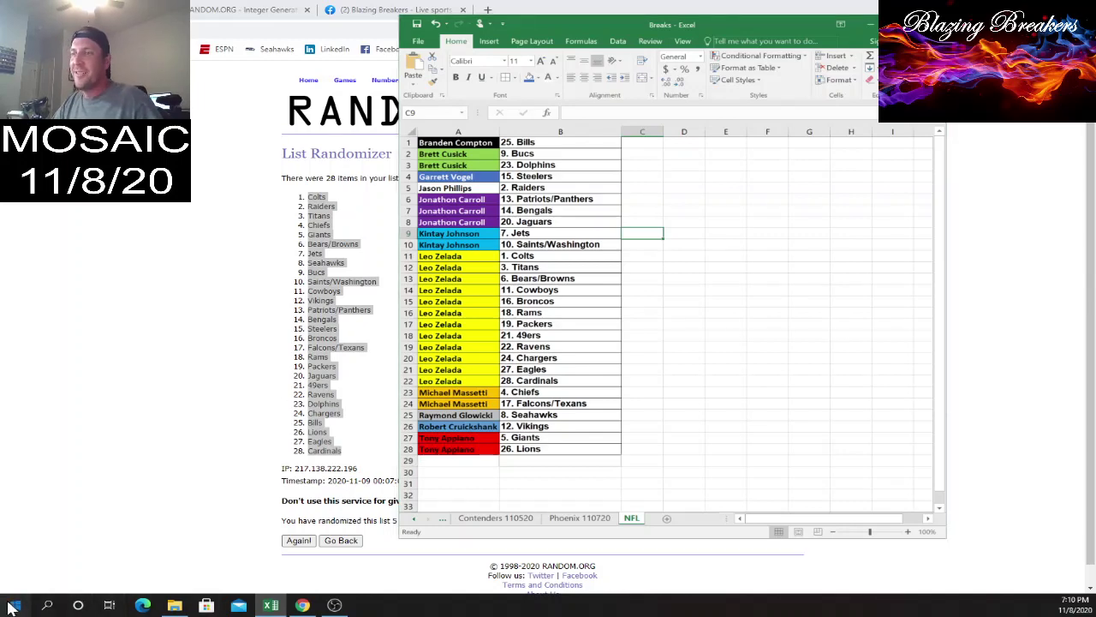
{"action": "left_click", "coordinate": [12, 606]}
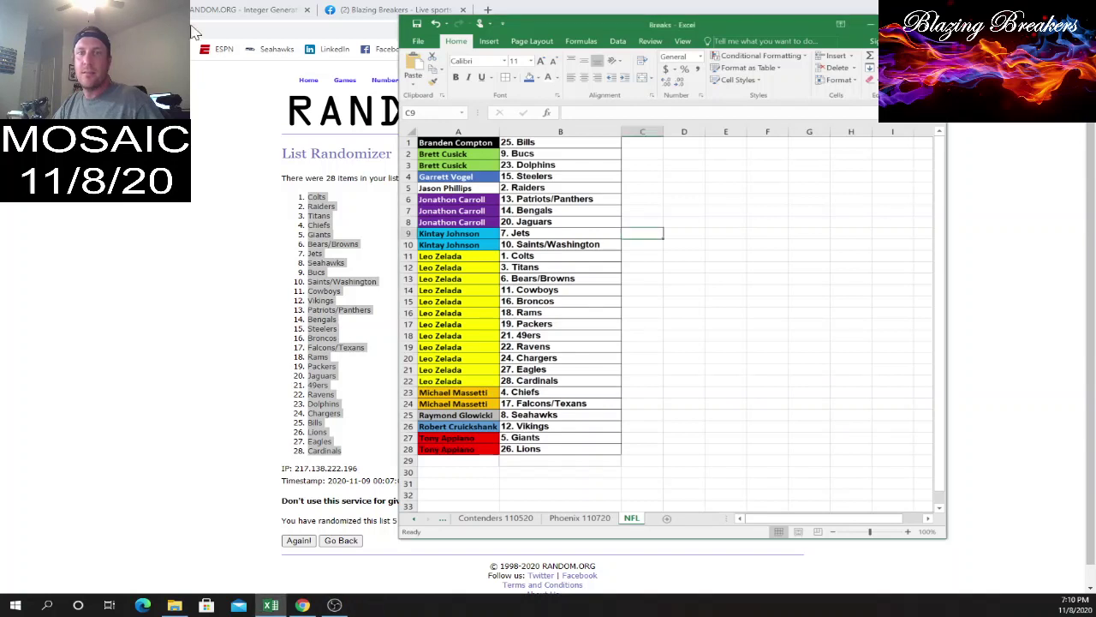
{"action": "left_click_drag", "start_coordinate": [418, 135], "coordinate": [605, 458]}
Step: Save the snip as Capture.PNG in the Blazing Breakers OBS folder, replacing the existing file, and minimize Snipping Tool
{"action": "right_click", "coordinate": [461, 317]}
{"action": "left_click", "coordinate": [538, 351]}
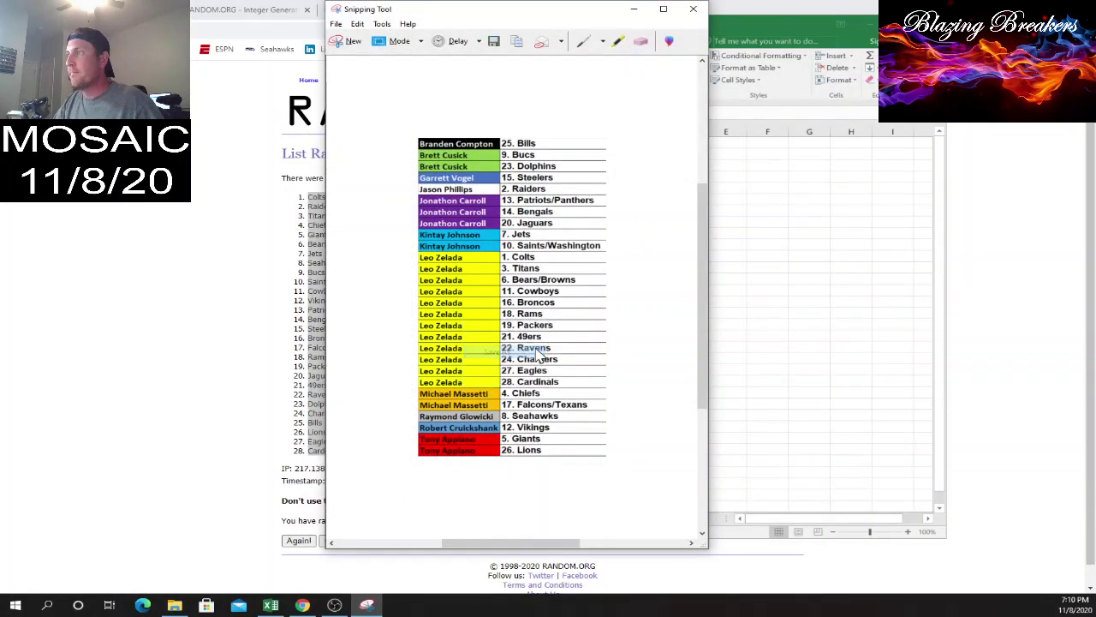
{"action": "left_click", "coordinate": [624, 352]}
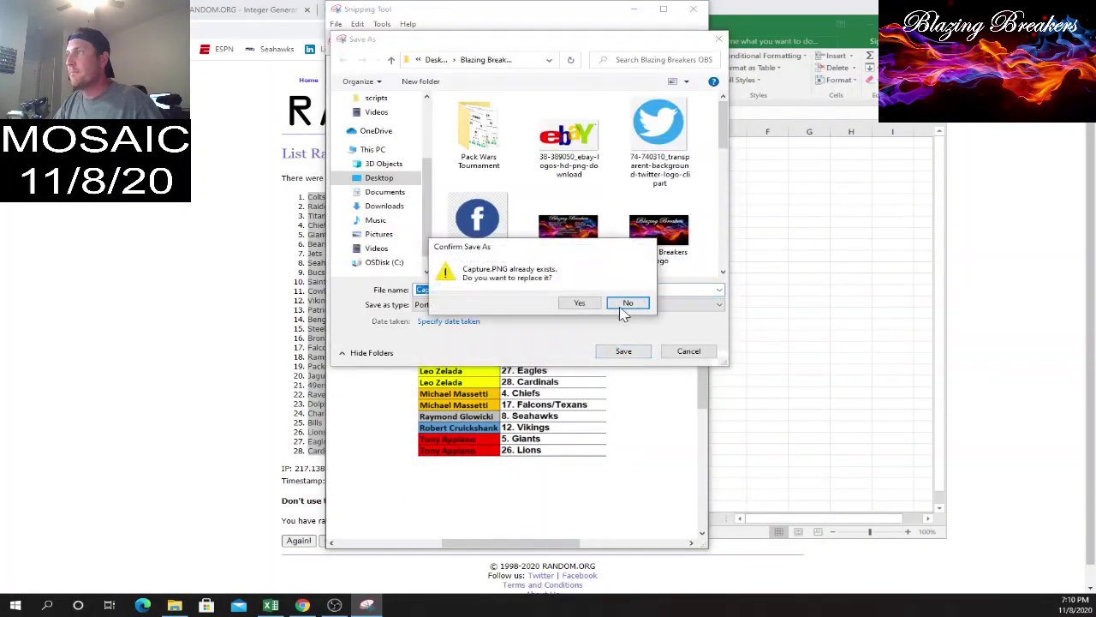
{"action": "left_click", "coordinate": [580, 303]}
{"action": "left_click", "coordinate": [638, 11]}
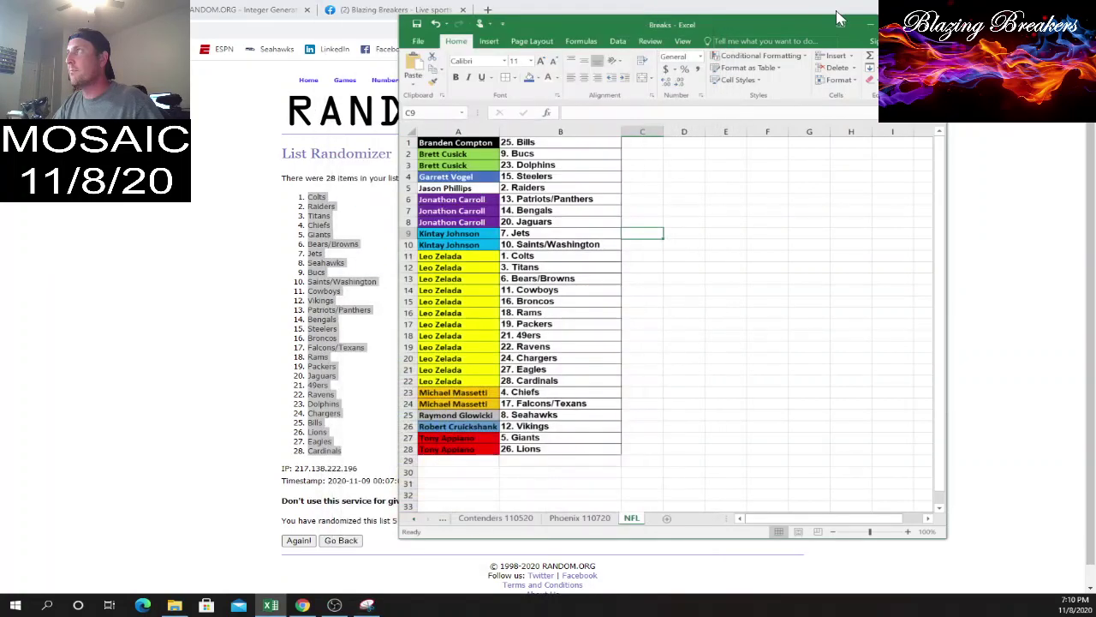